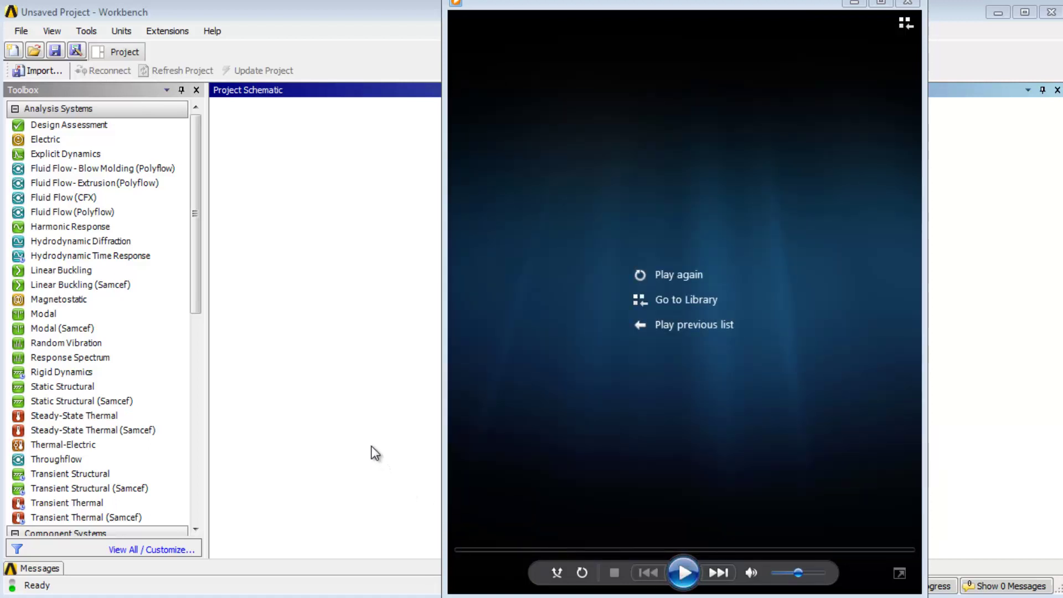
# Add a Fluid Flow (Polyflow) system and import the instanet.msh mesh into it.
pyautogui.click(371, 447)
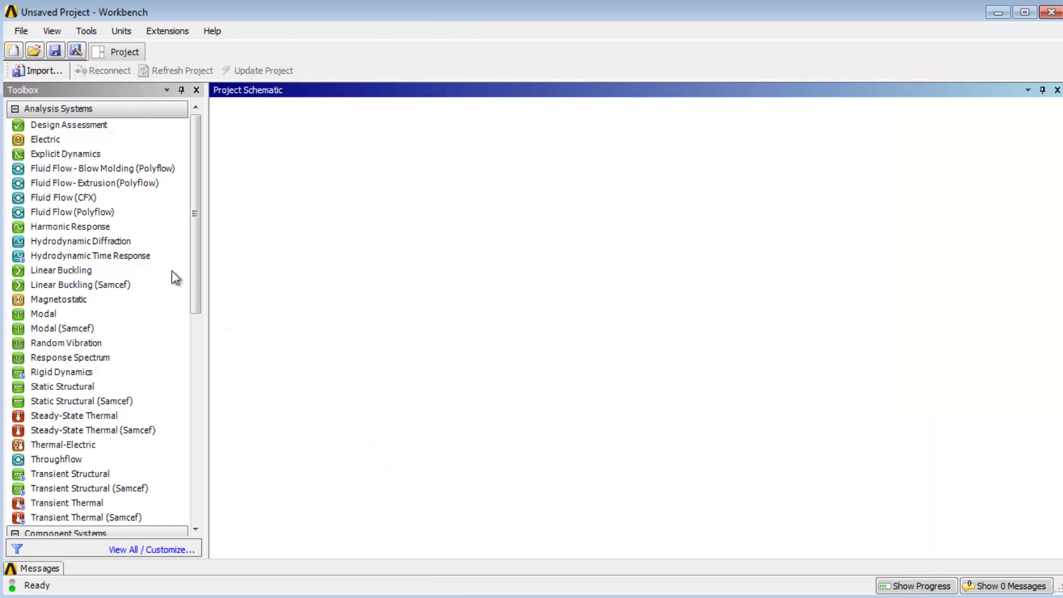
pyautogui.moveTo(106, 212); pyautogui.dragTo(280, 195)
pyautogui.click(293, 189)
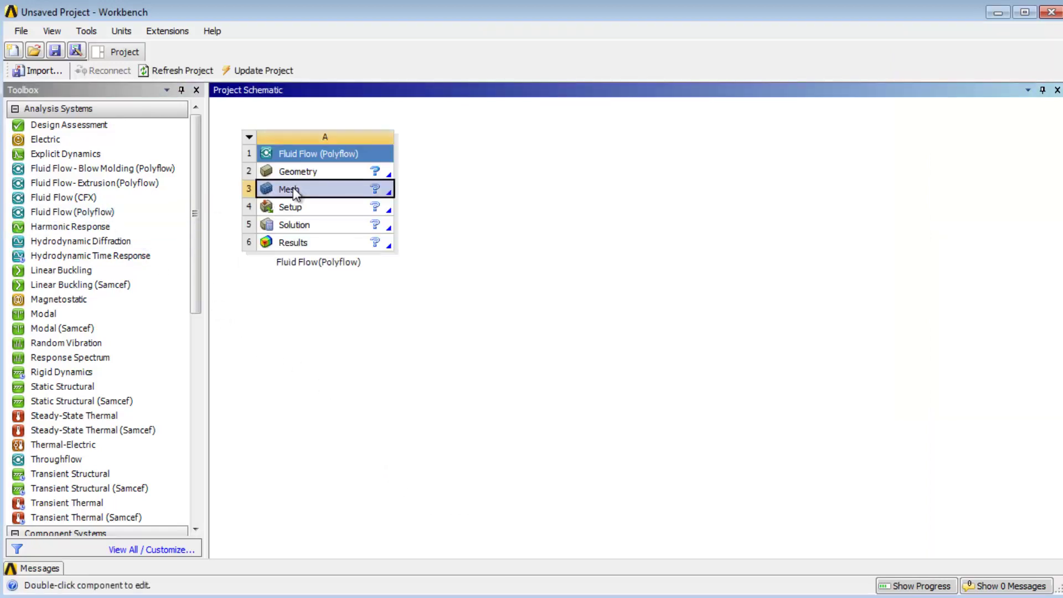
pyautogui.rightClick(294, 189)
pyautogui.moveTo(357, 215)
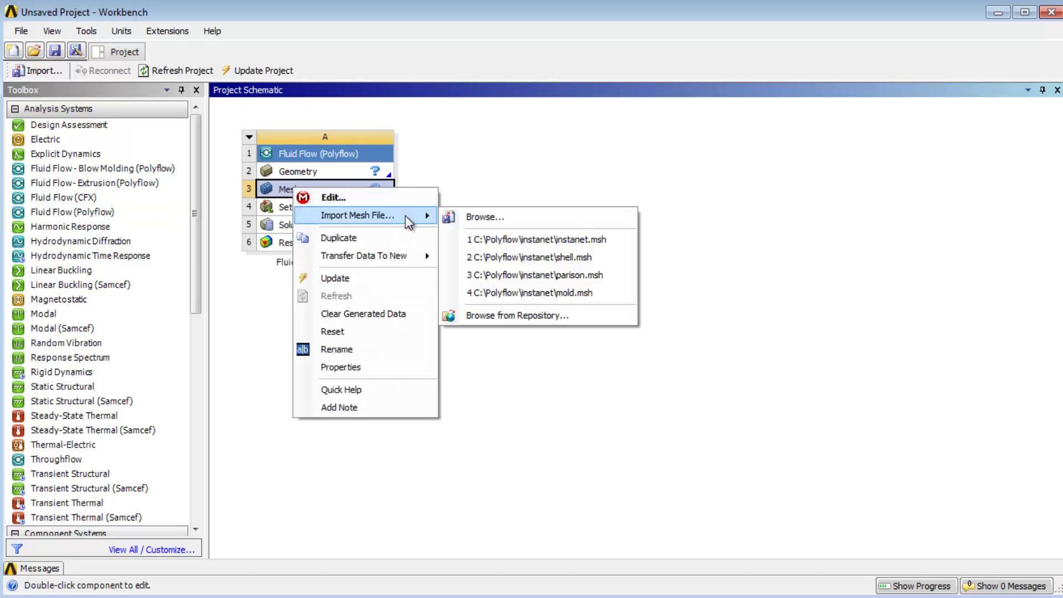
pyautogui.click(497, 239)
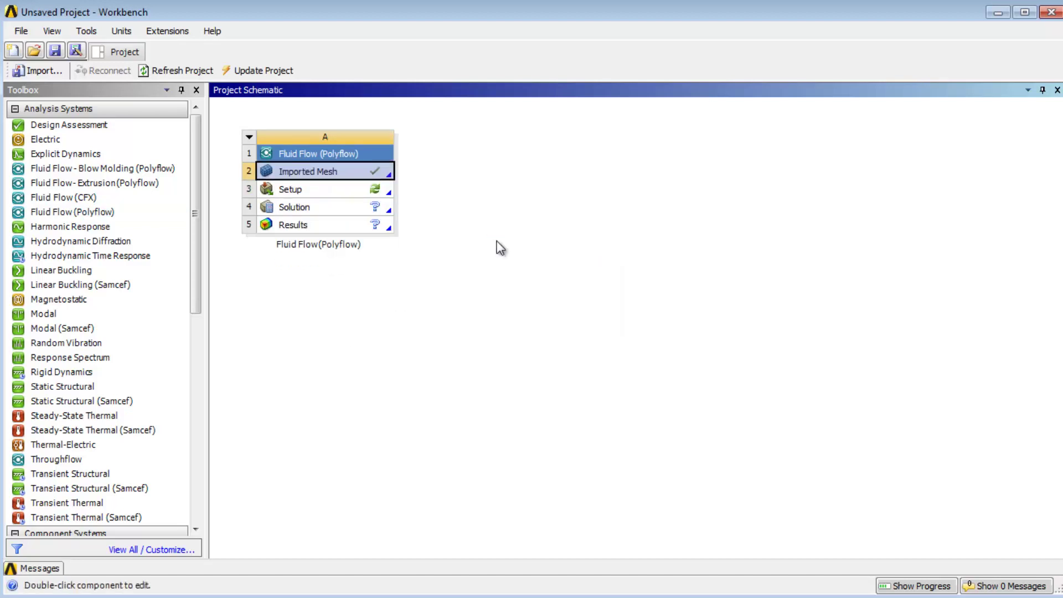
pyautogui.click(295, 190)
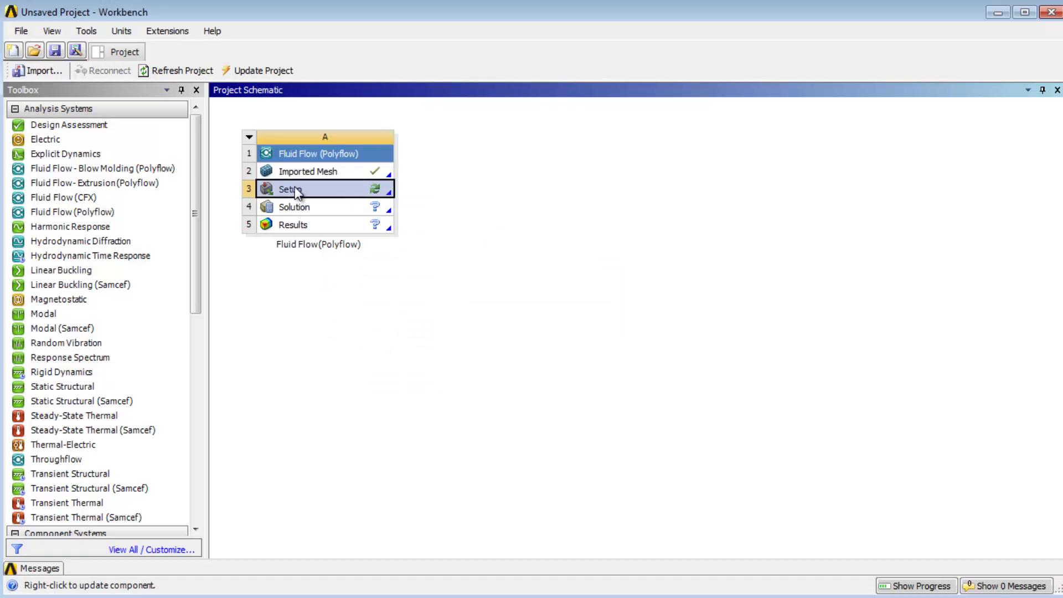
# Open the setup in Polydata, rotate the model edge-on, show the axes, and zoom onto the triad.
pyautogui.doubleClick(294, 188)
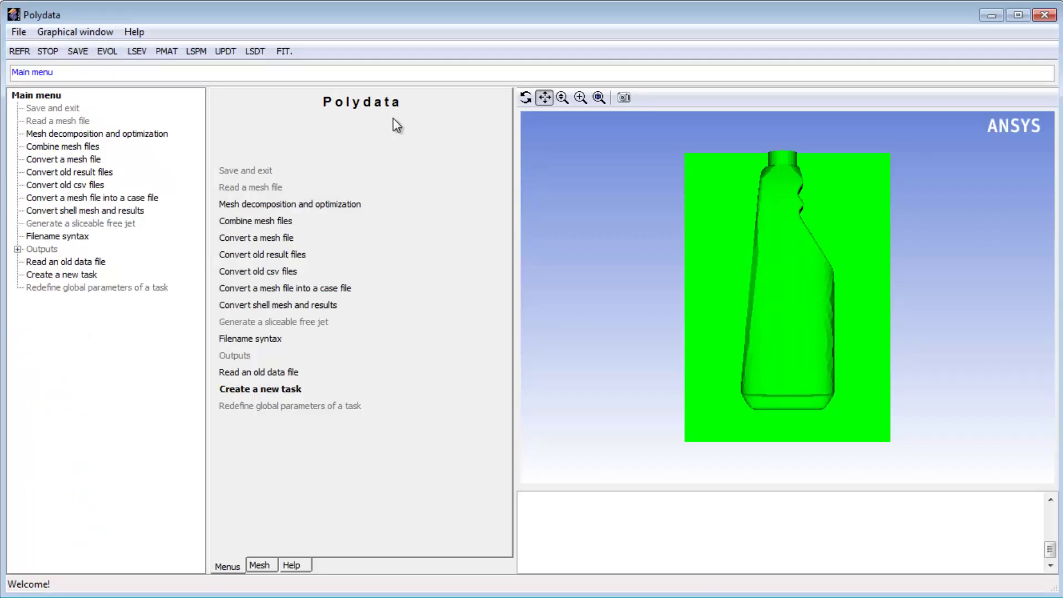
pyautogui.moveTo(873, 278)
pyautogui.mouseDown()
pyautogui.moveTo(786, 396)
pyautogui.moveTo(792, 430)
pyautogui.moveTo(779, 317)
pyautogui.moveTo(840, 358)
pyautogui.moveTo(727, 352)
pyautogui.mouseUp()
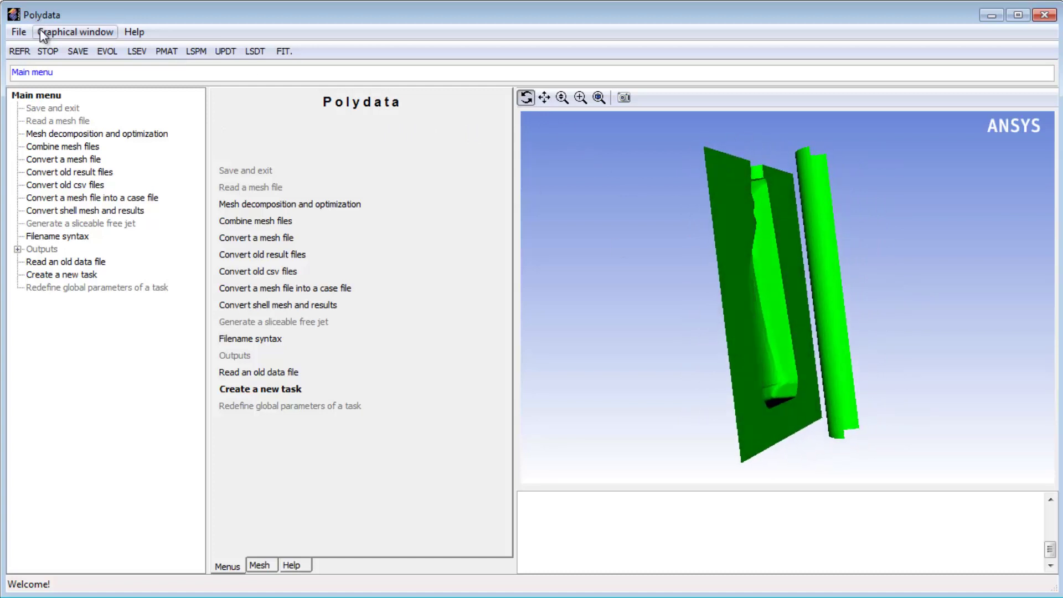
pyautogui.click(75, 31)
pyautogui.moveTo(70, 50)
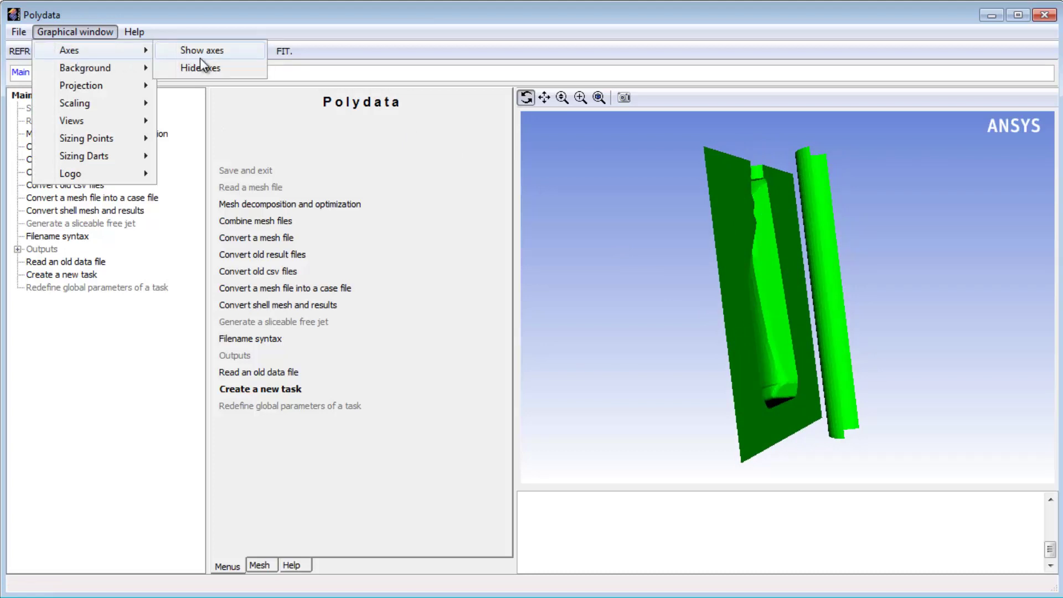
pyautogui.click(202, 51)
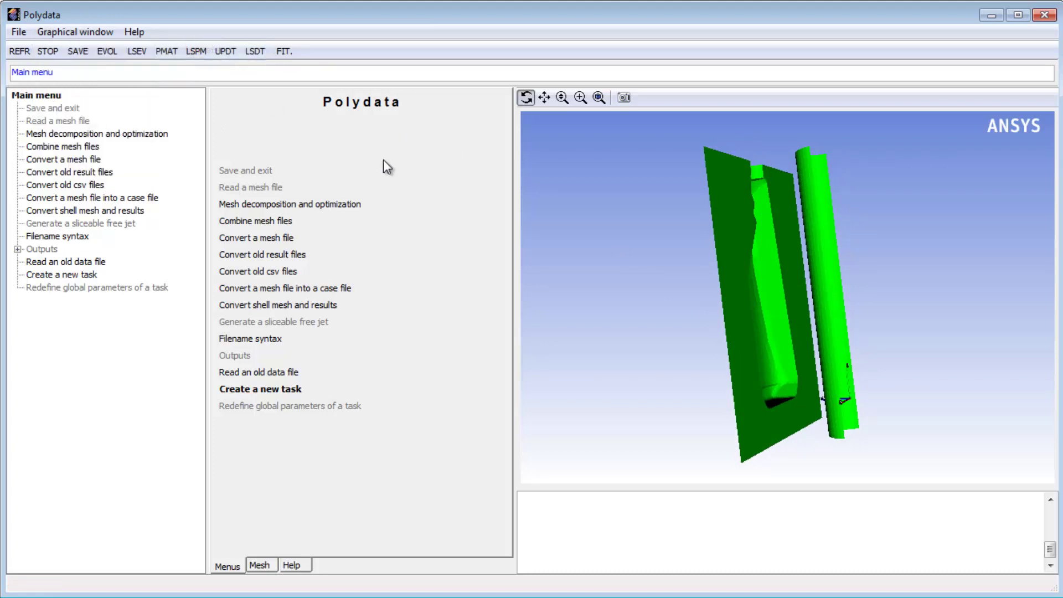
pyautogui.click(580, 99)
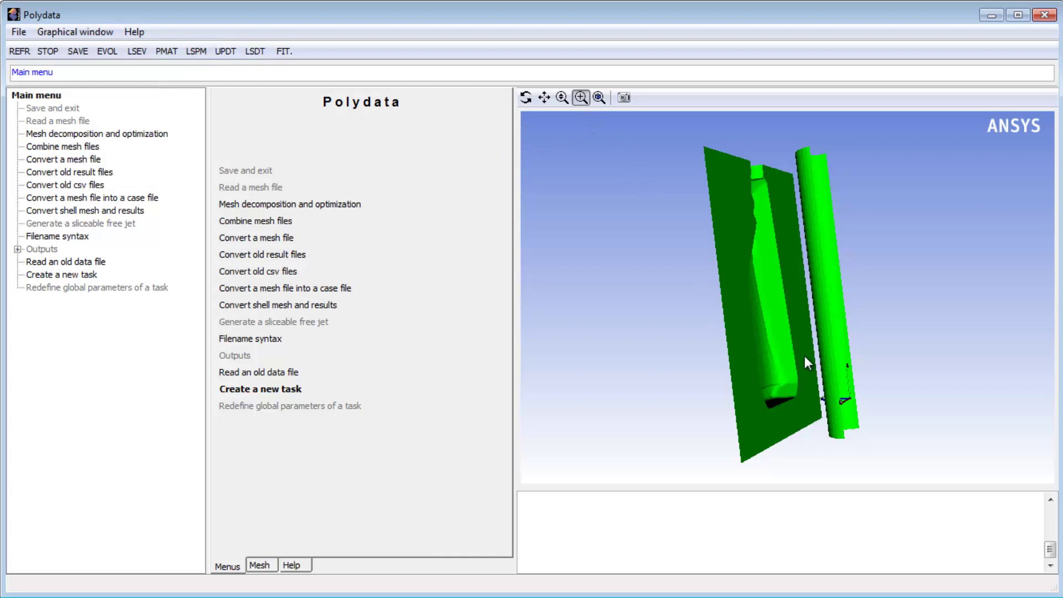
pyautogui.moveTo(804, 355); pyautogui.dragTo(894, 440)
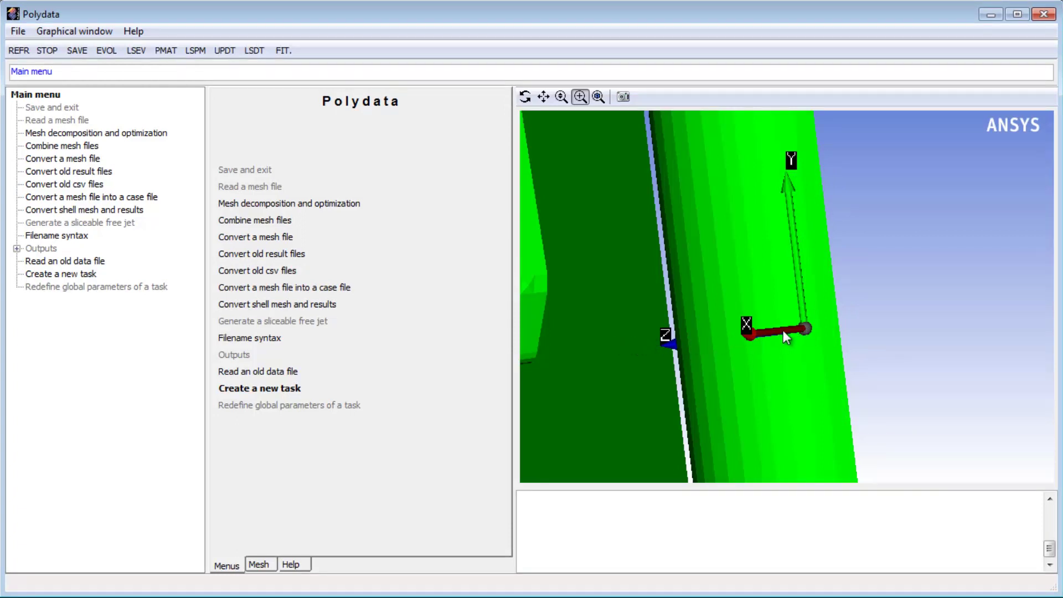
# Zoom to fit and review the mesh domains and info: millimetre units and bounding box.
pyautogui.click(598, 97)
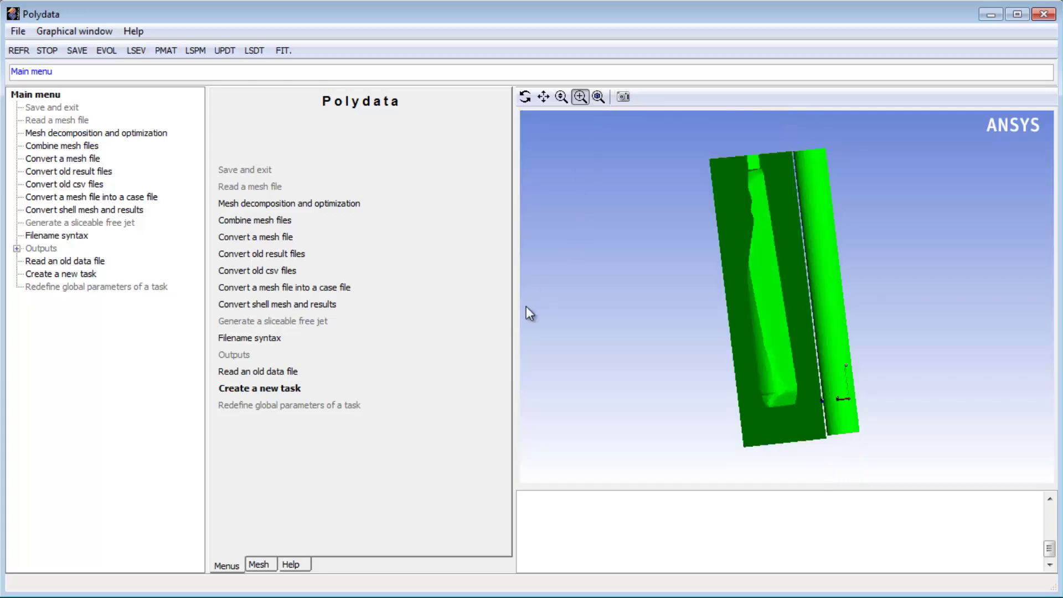
pyautogui.click(258, 563)
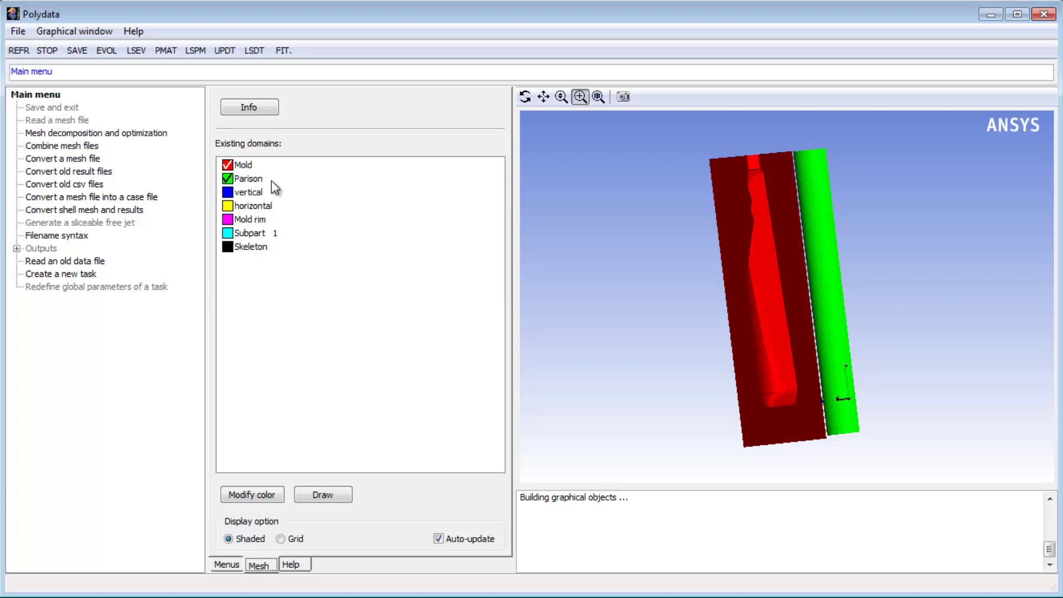
pyautogui.click(266, 110)
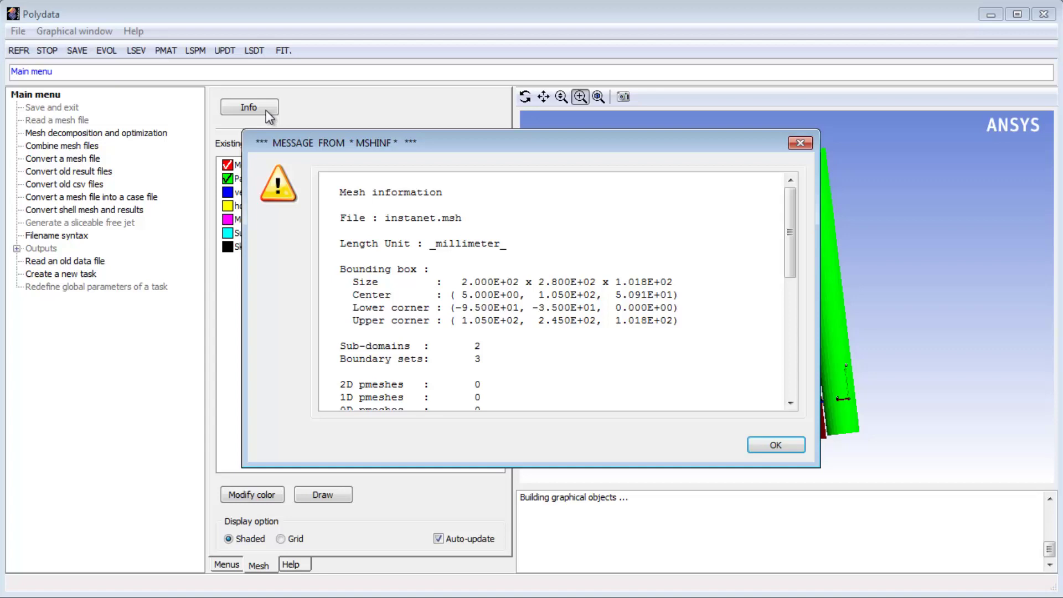
pyautogui.click(778, 444)
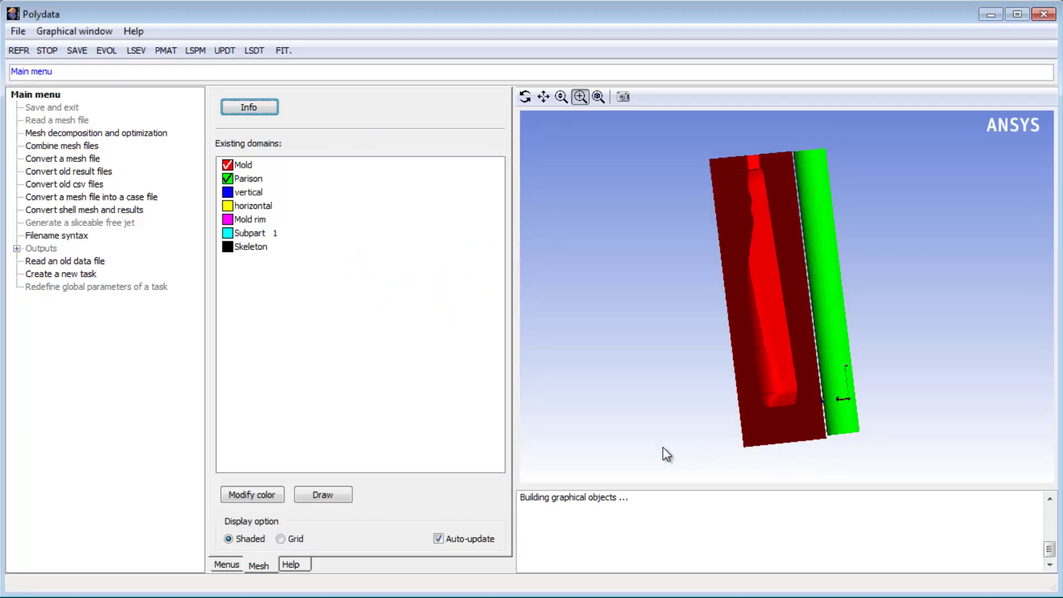
# Create and accept a new time-dependent task with 2D shell geometry as F.E.M. Task 1.
pyautogui.click(228, 564)
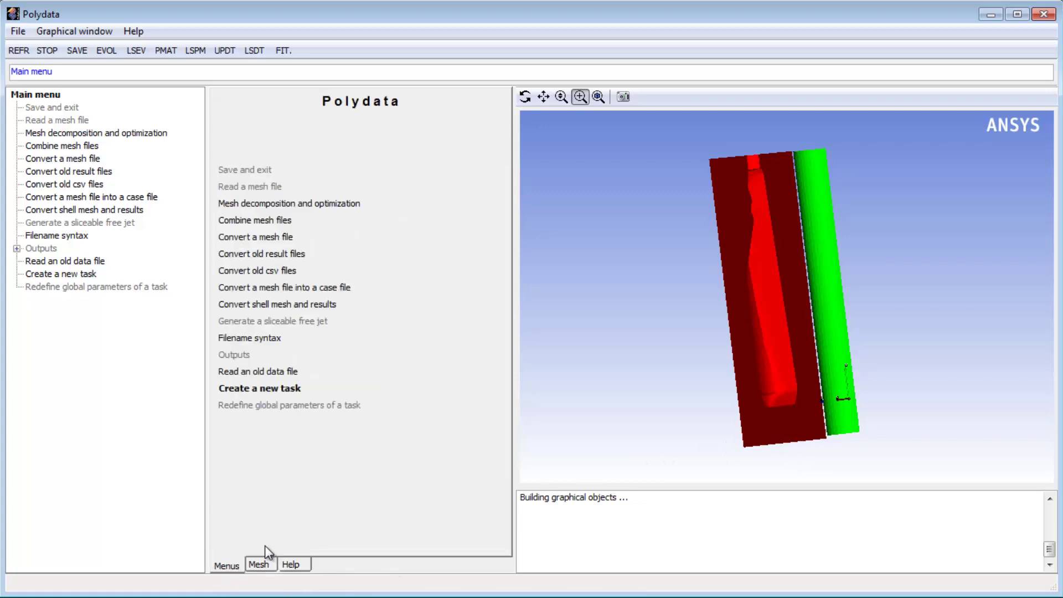
pyautogui.click(278, 390)
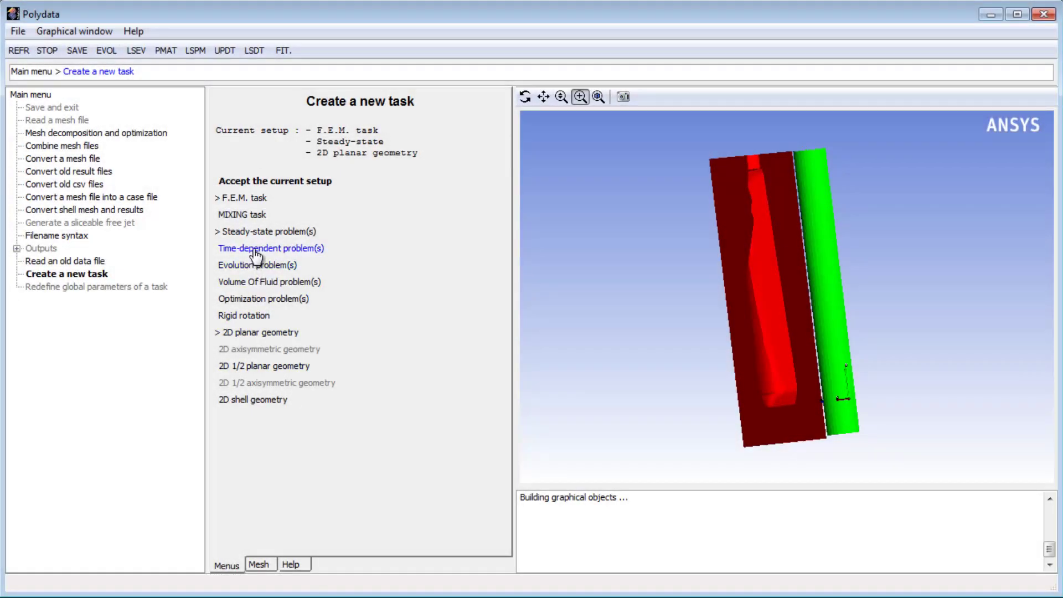
pyautogui.click(253, 252)
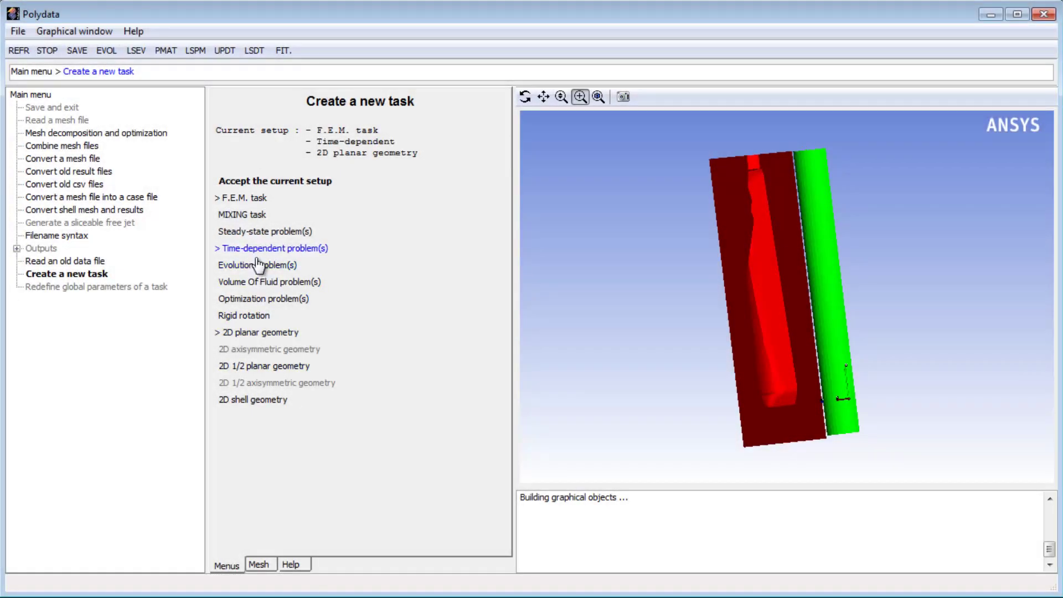
pyautogui.click(246, 403)
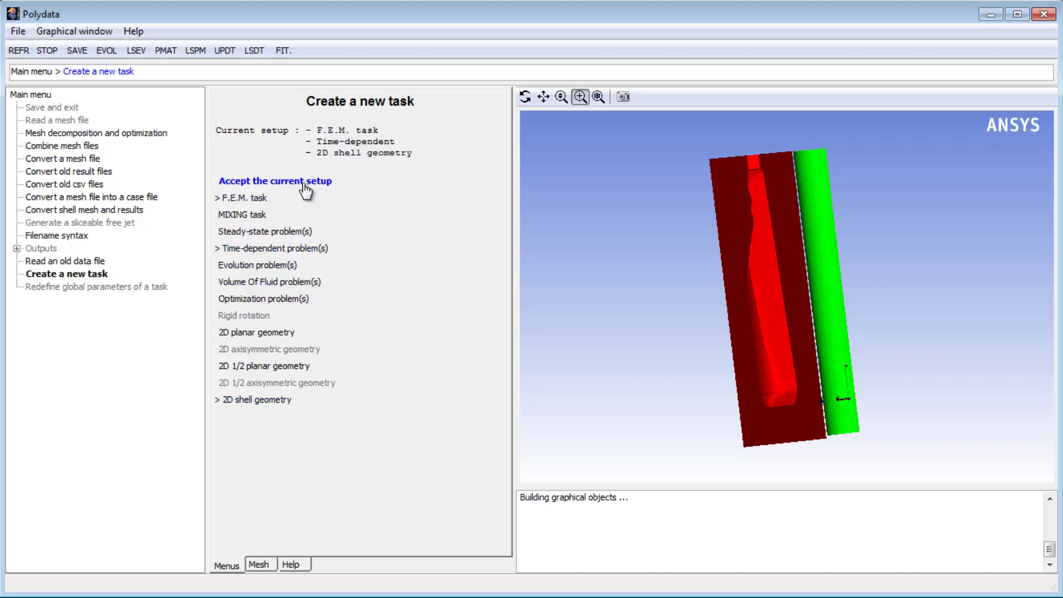
pyautogui.click(304, 183)
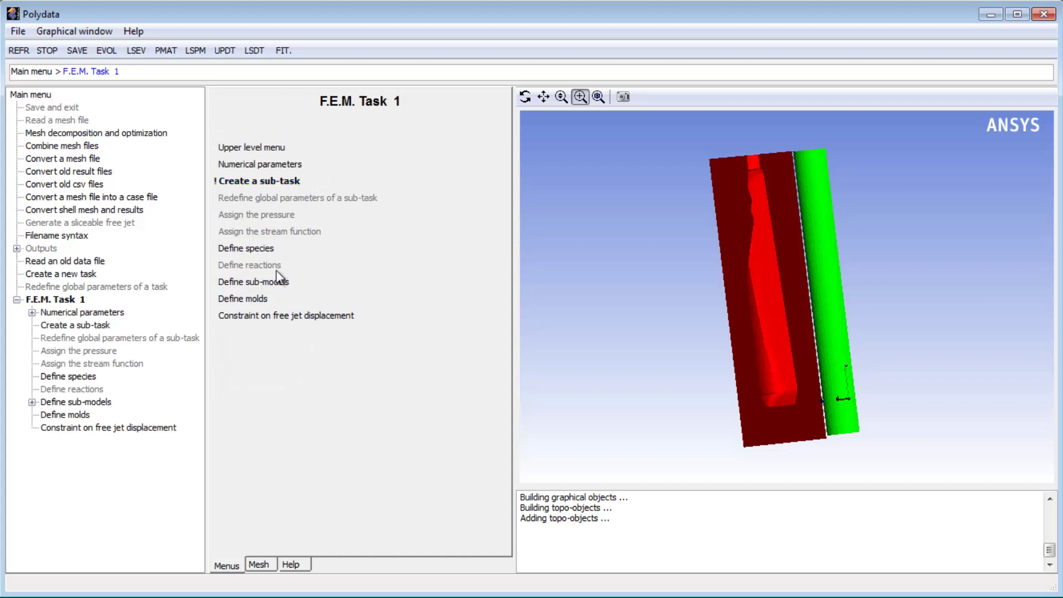
# Create an adiabatic mold with the default title Mold 1.
pyautogui.click(260, 301)
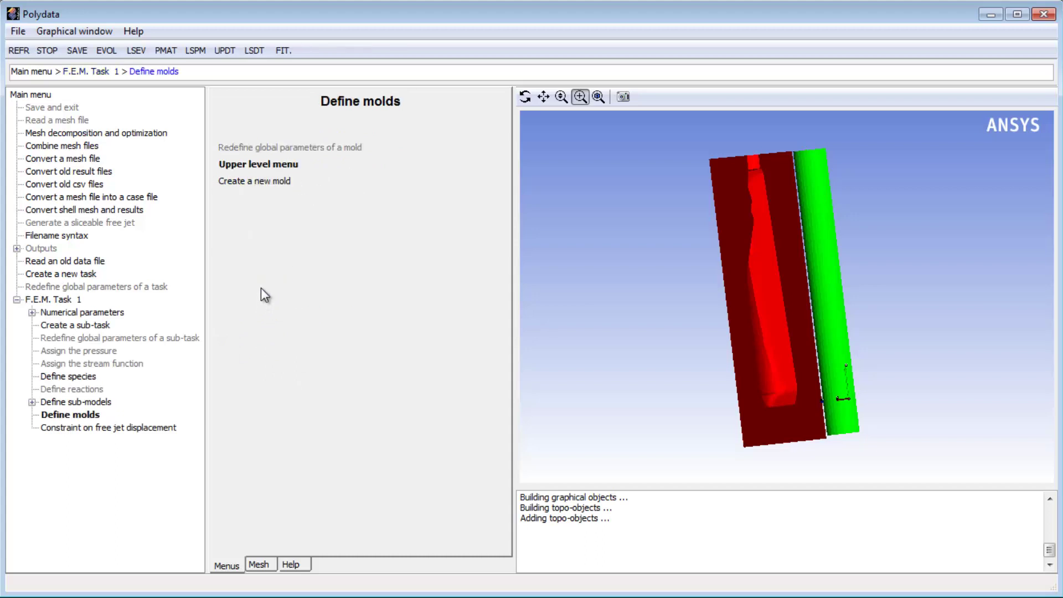
pyautogui.click(263, 183)
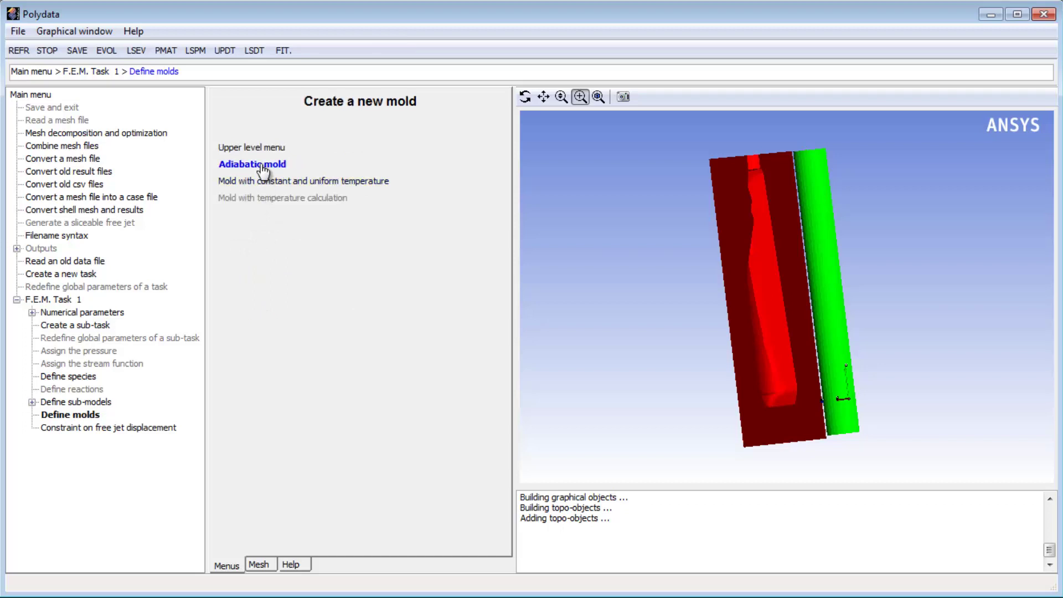
pyautogui.click(263, 166)
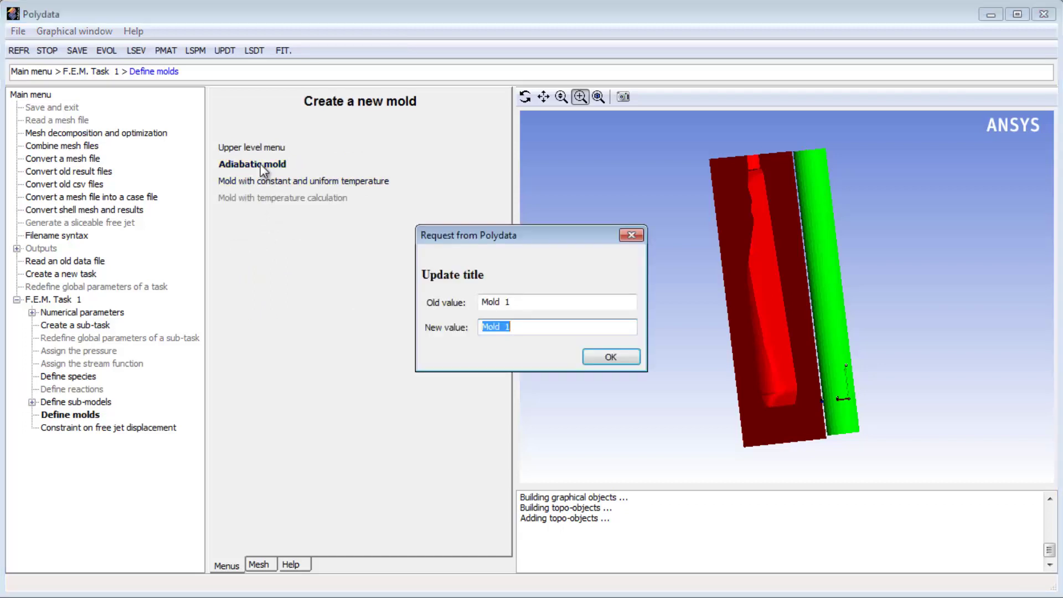
pyautogui.click(609, 357)
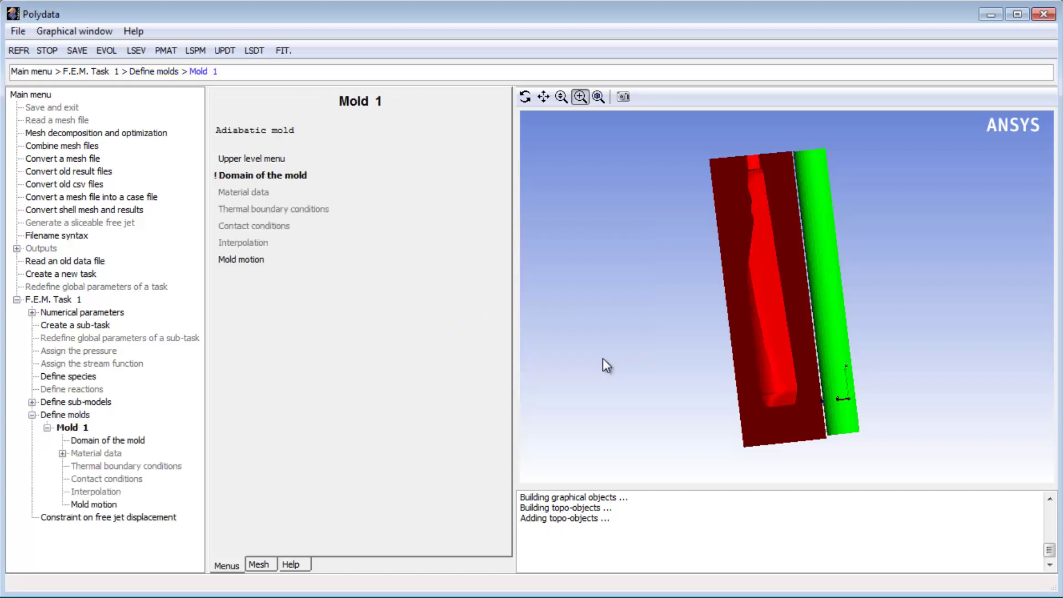
# Remove Parison from Mold 1's domain so only the Mold subdomain remains.
pyautogui.click(288, 175)
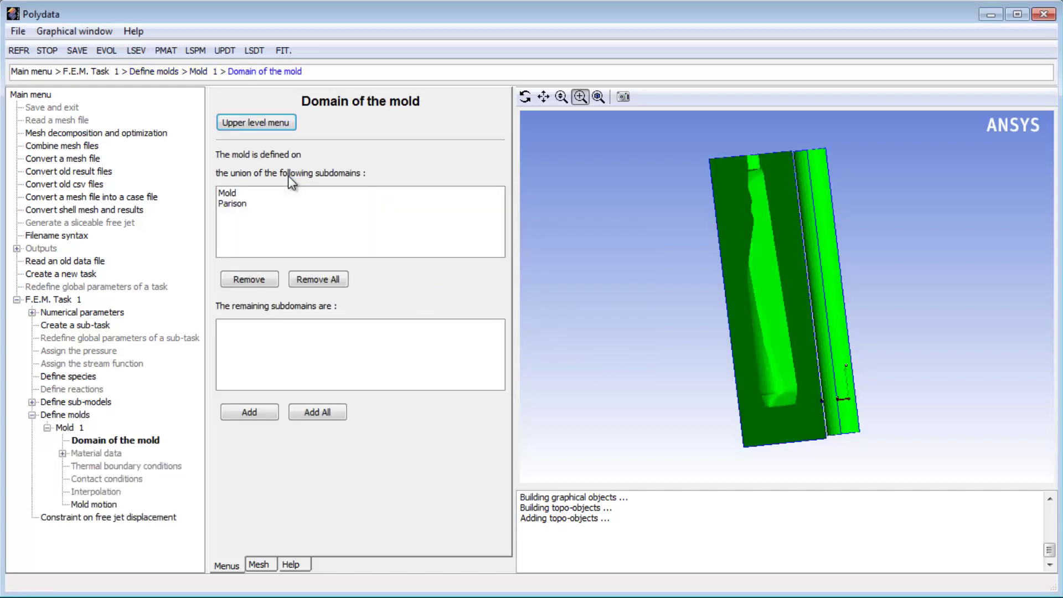
pyautogui.click(236, 205)
pyautogui.click(274, 280)
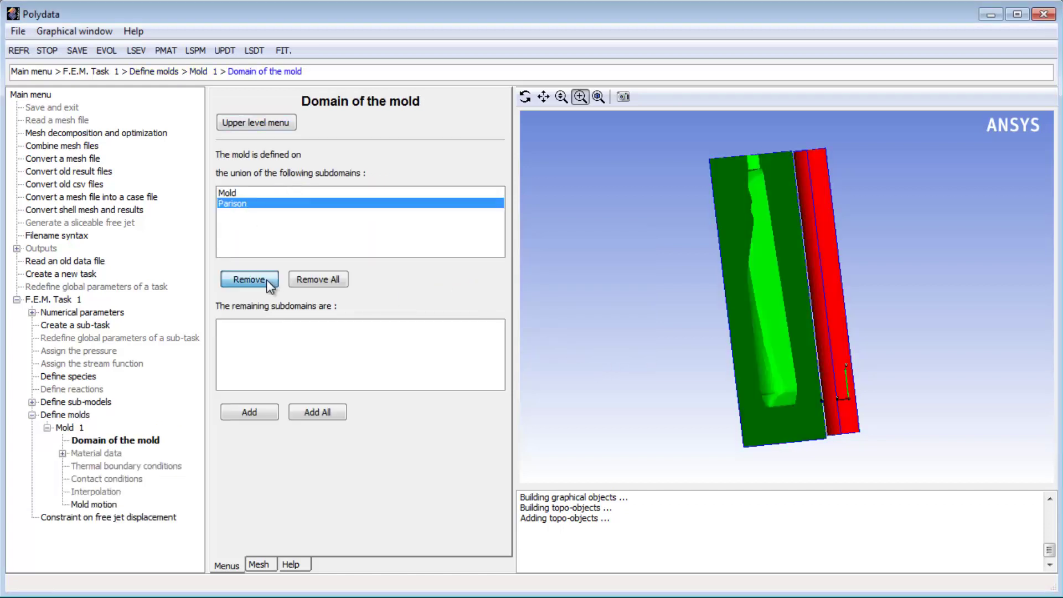
pyautogui.click(258, 124)
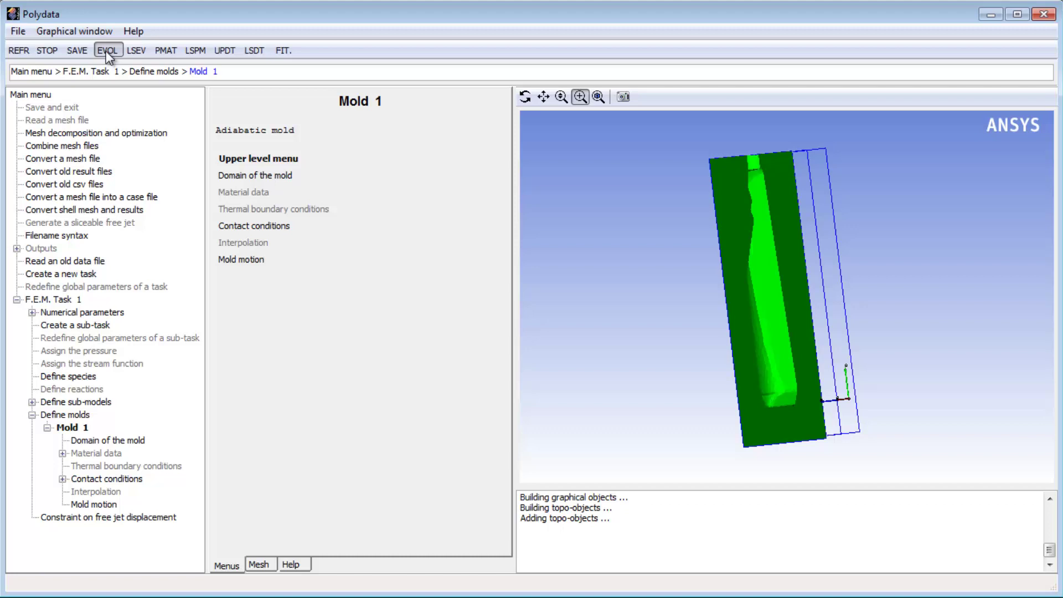
# Change Mold 1's contact condition from 'No contact along Mold' to Contact.
pyautogui.click(267, 230)
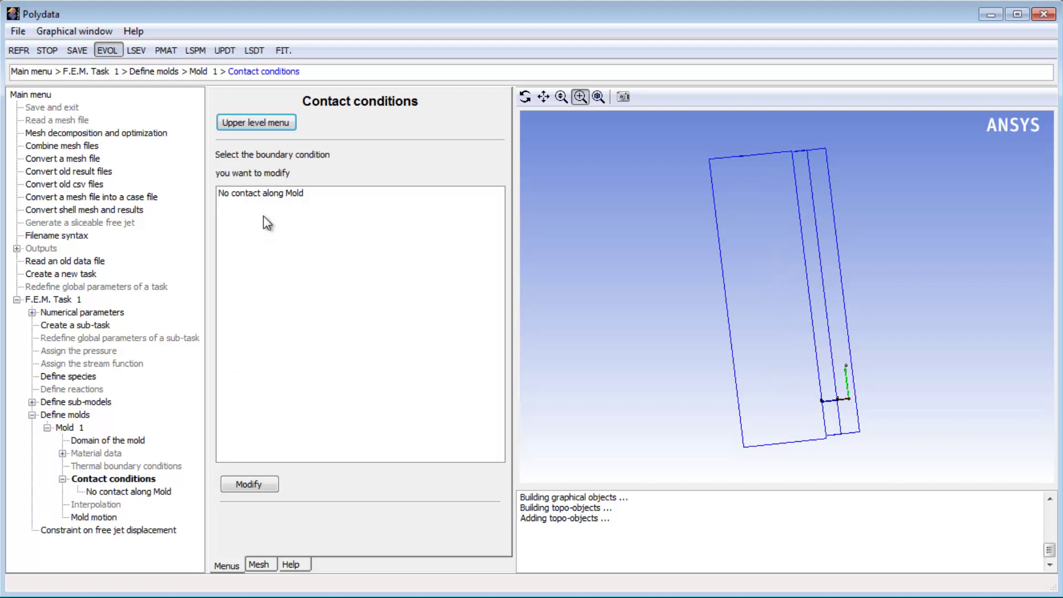
pyautogui.click(261, 194)
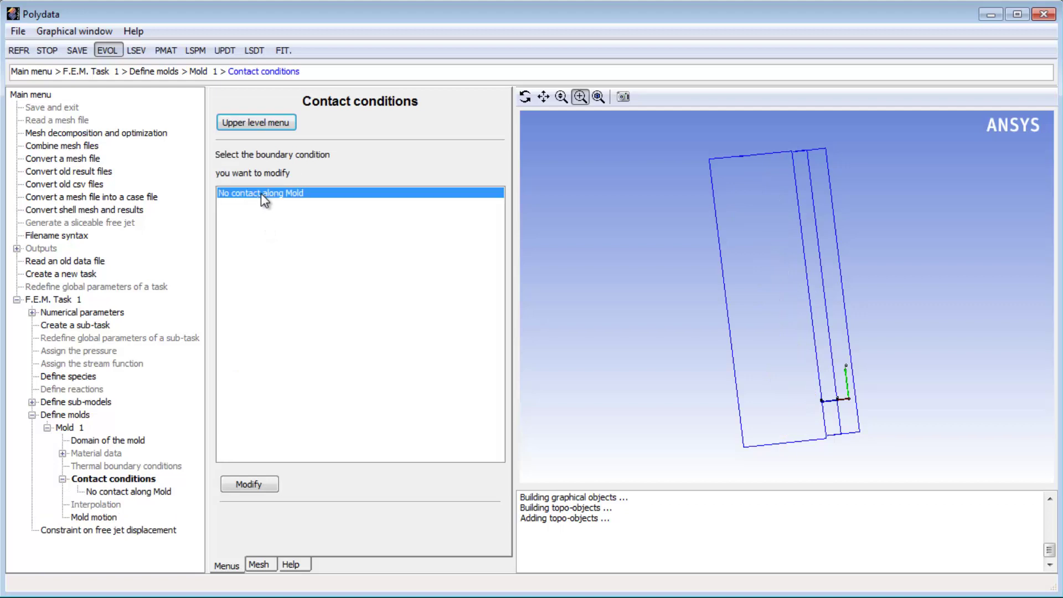
pyautogui.click(264, 491)
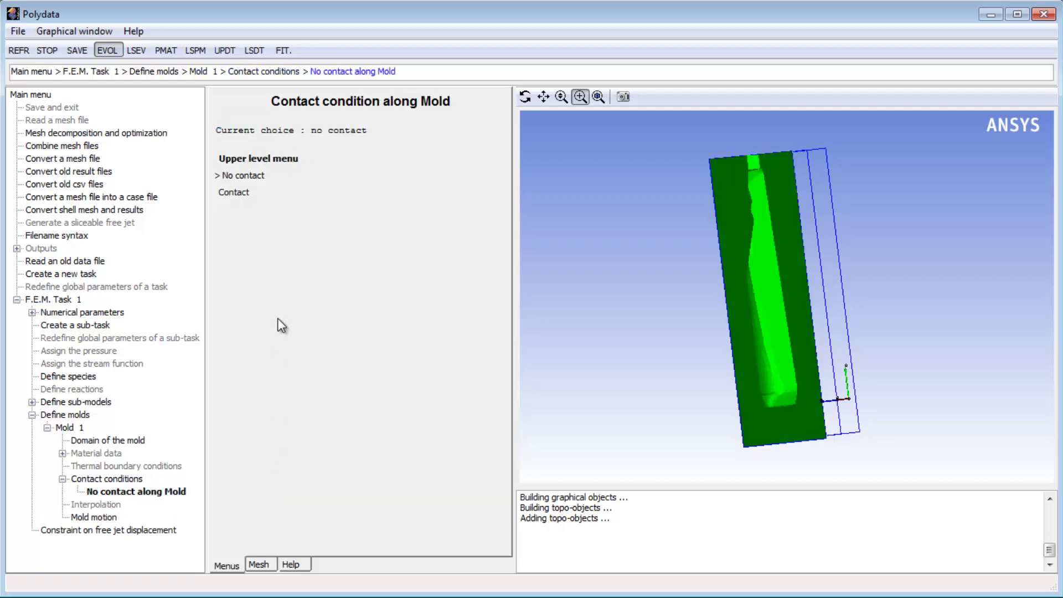
pyautogui.click(242, 198)
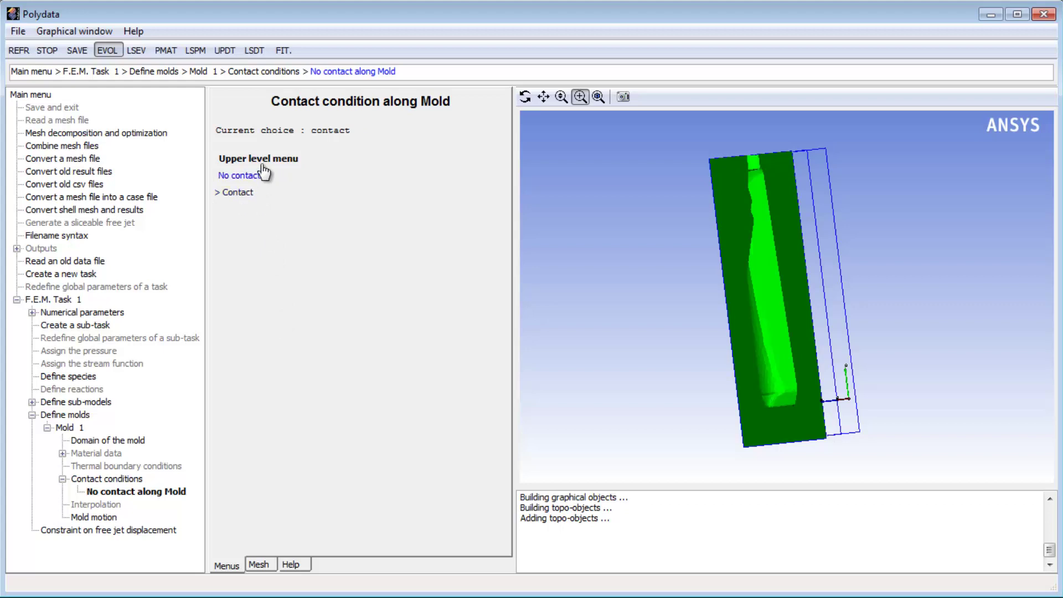
pyautogui.click(259, 159)
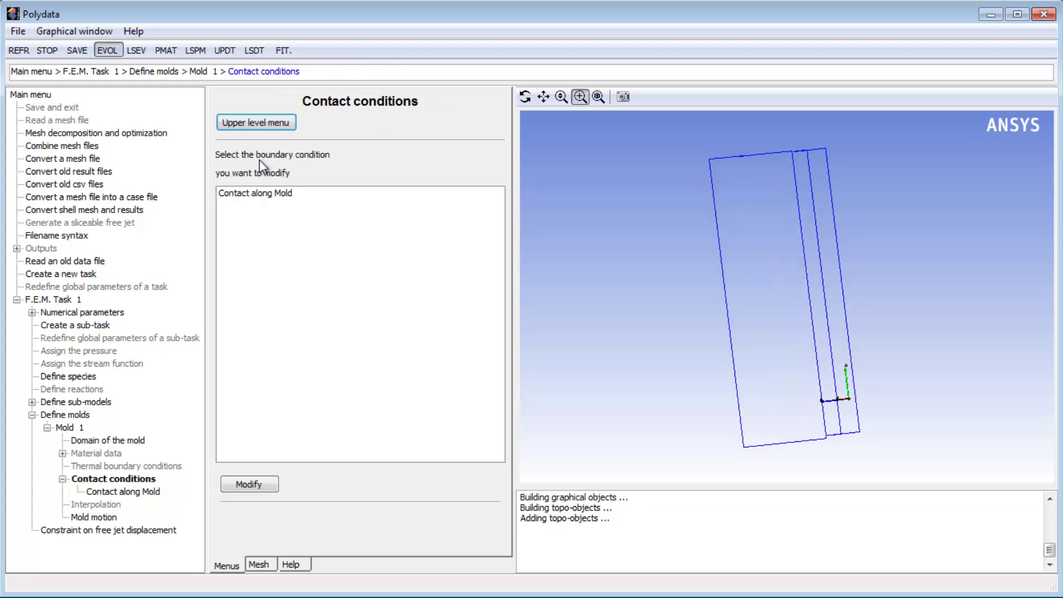
pyautogui.click(259, 121)
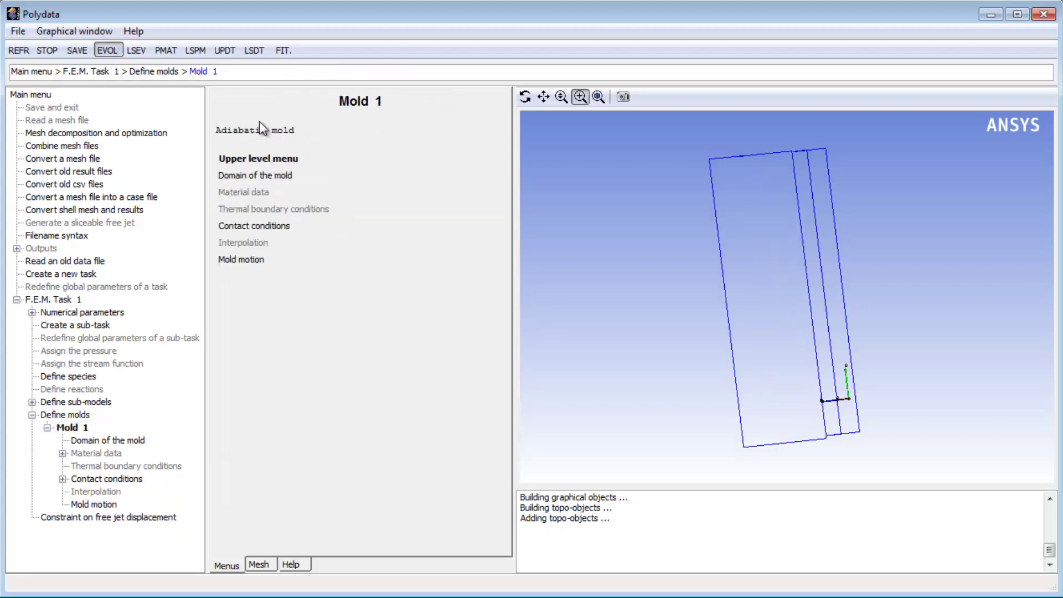
# Open Mold 1's motion settings and its motion type choice, currently fixed mold.
pyautogui.click(252, 262)
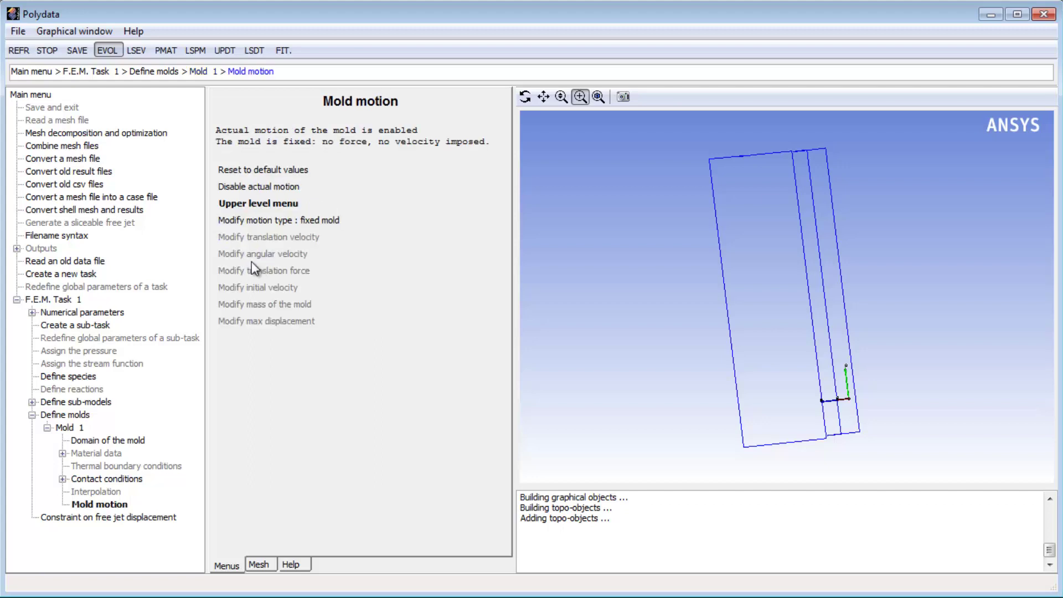
pyautogui.click(261, 226)
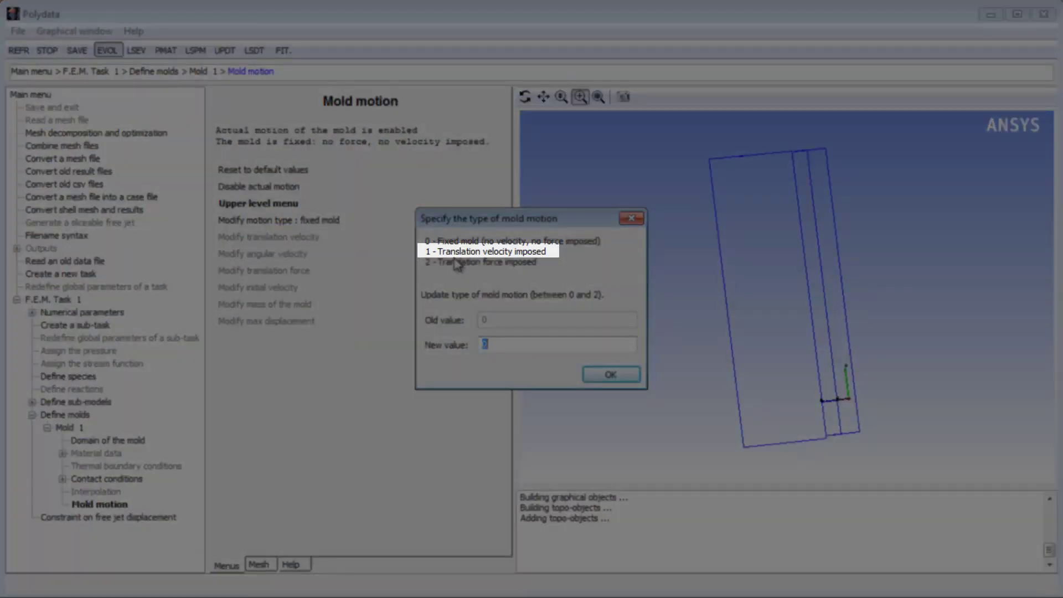
# Set motion type 1 (translation velocity imposed) with velocity x = 0, y = 0, z = -350.
pyautogui.write('1')
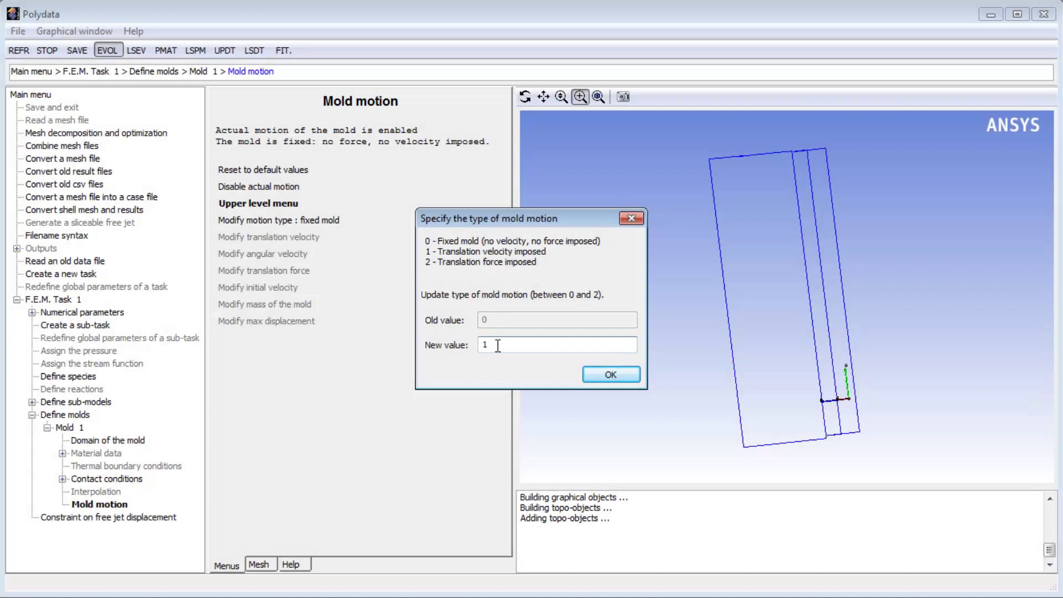
pyautogui.click(609, 375)
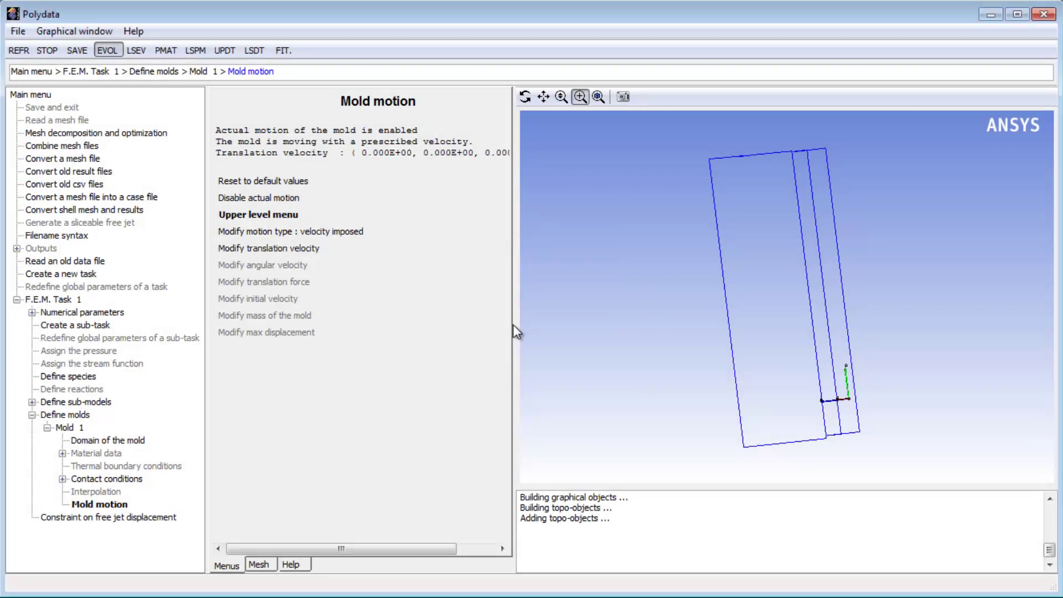
pyautogui.click(271, 254)
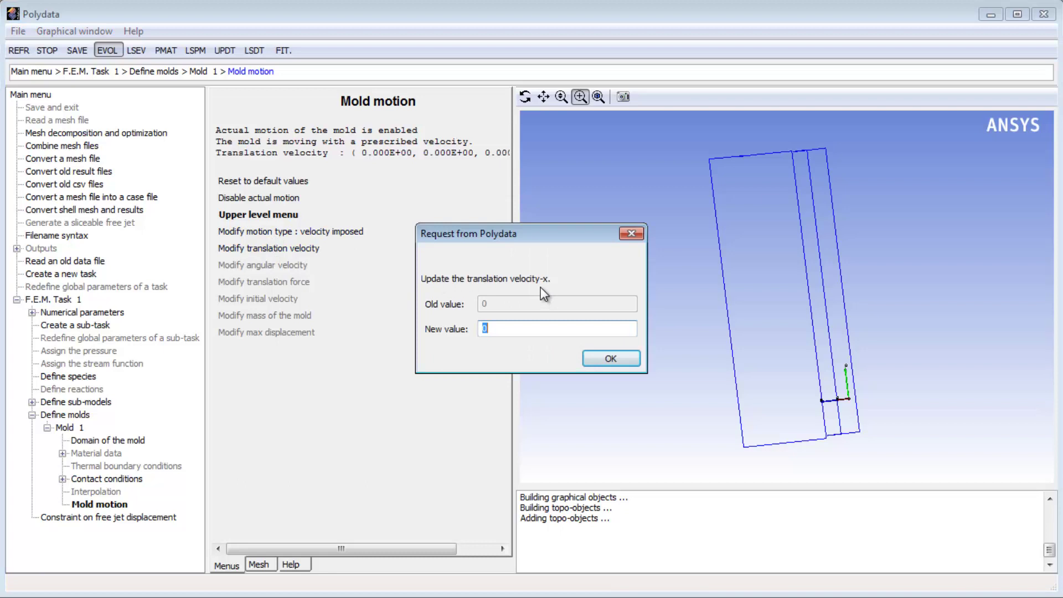
pyautogui.click(604, 360)
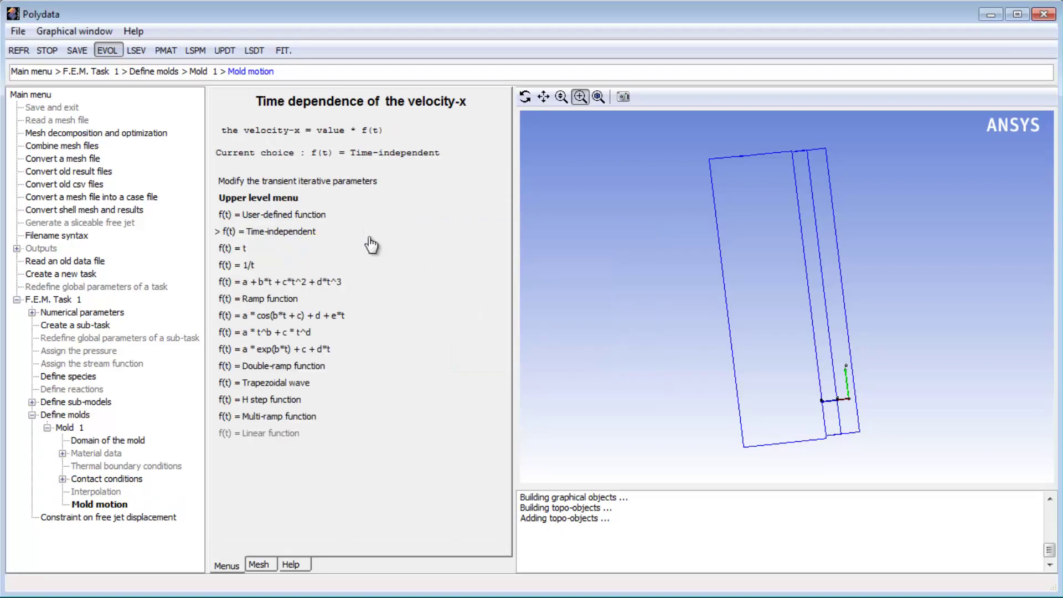
pyautogui.click(279, 201)
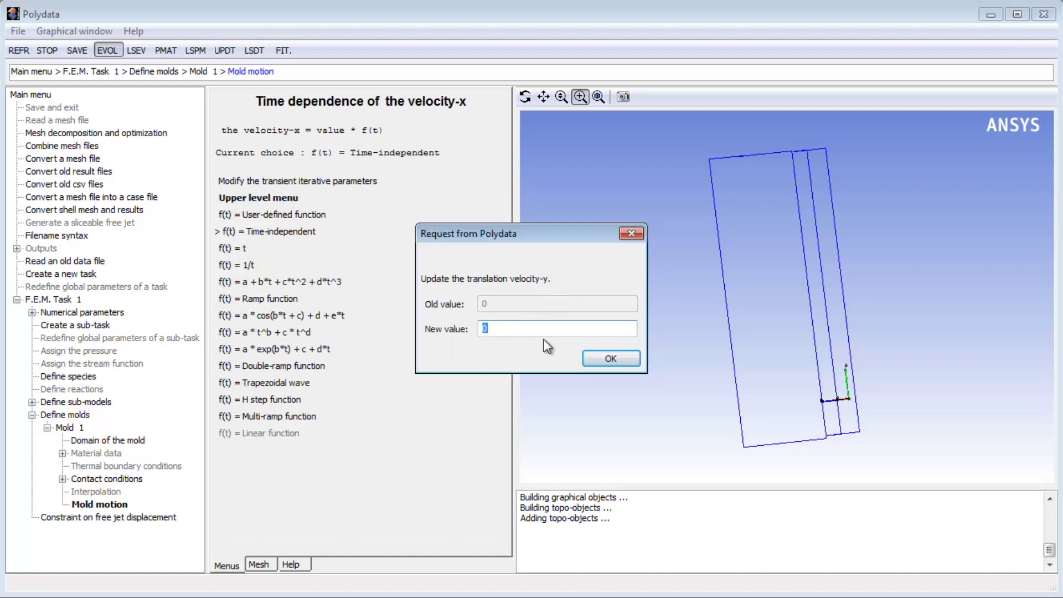
pyautogui.click(602, 358)
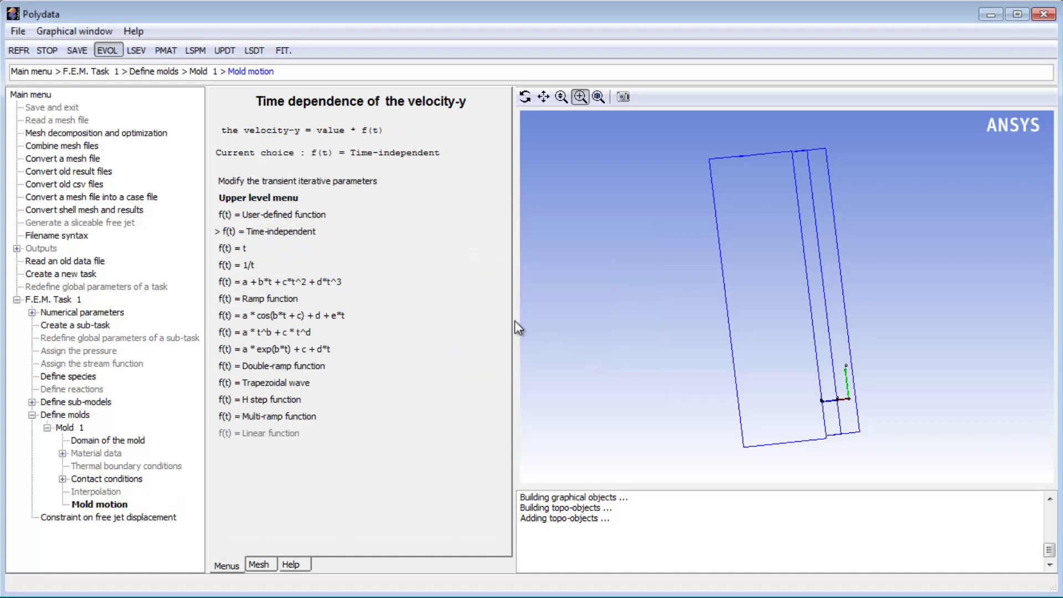
pyautogui.click(282, 202)
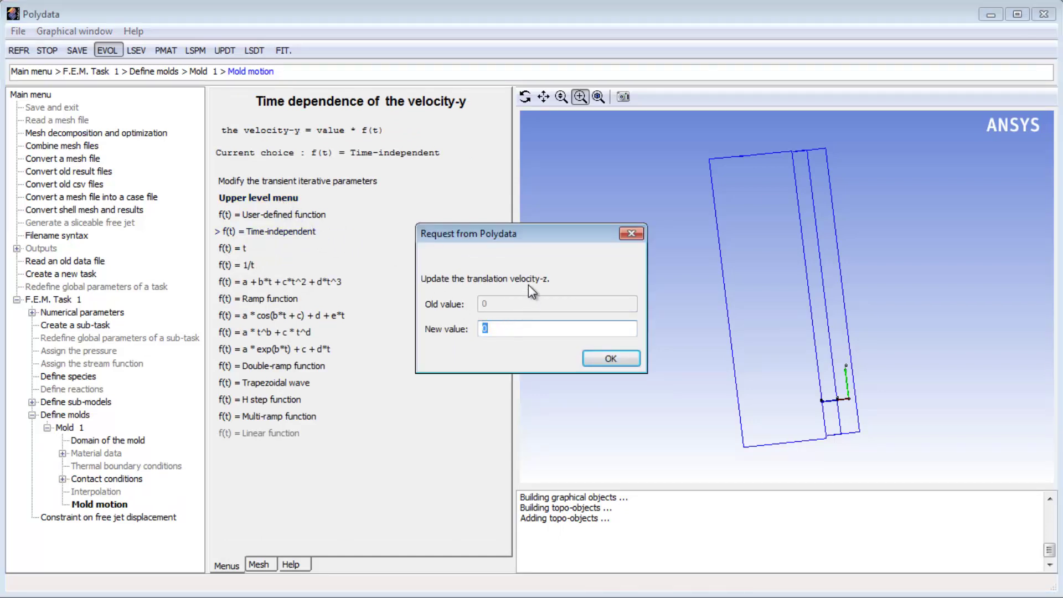
pyautogui.write('-')
pyautogui.write('350')
pyautogui.click(601, 357)
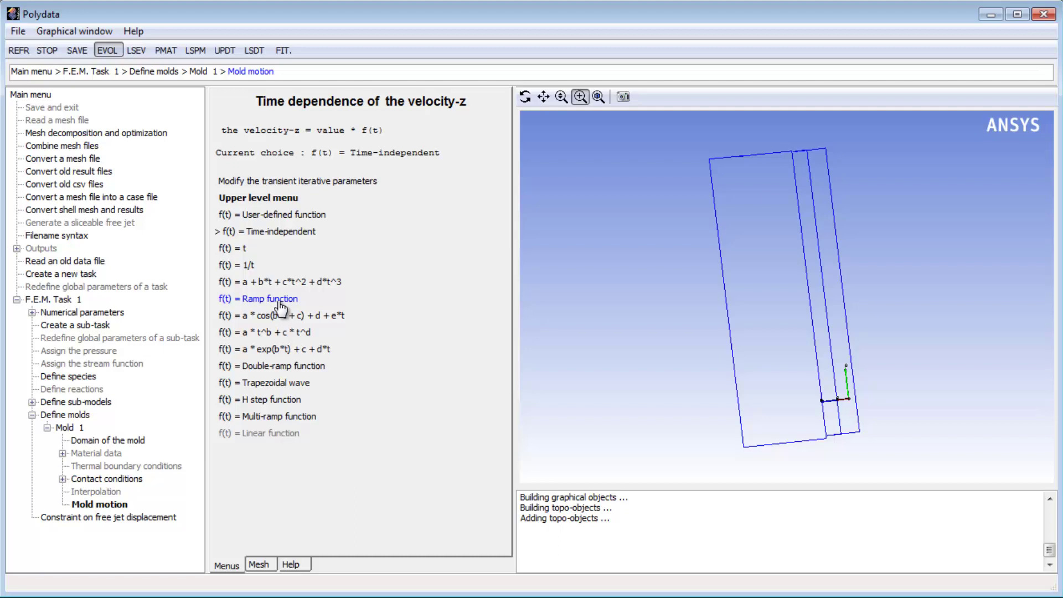
# Apply a ramp function to the z-velocity with a = 0.2, b = 1, c = 0.20001, d = 0.
pyautogui.click(281, 301)
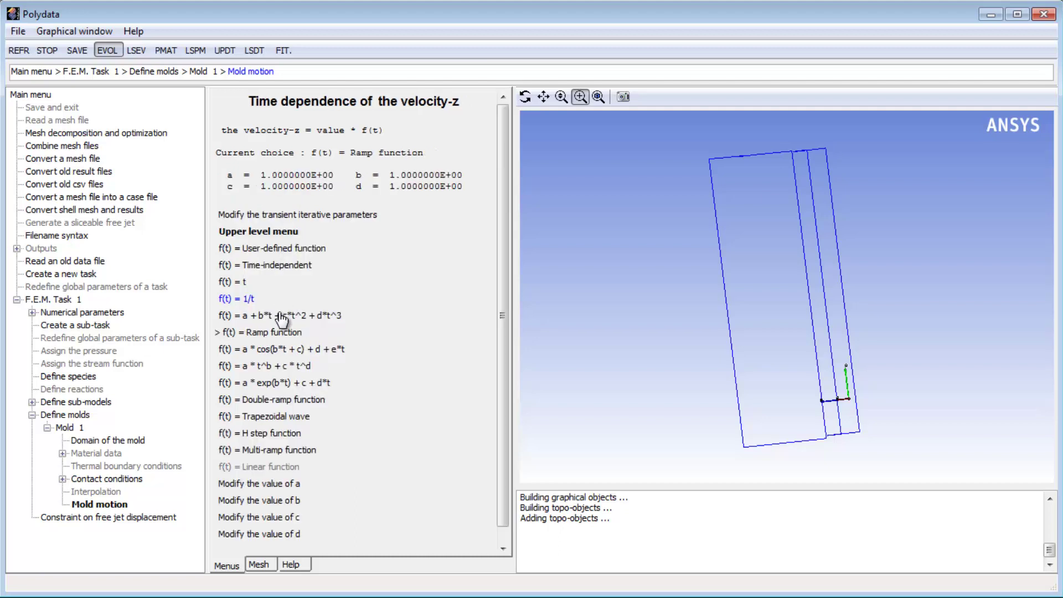
pyautogui.click(295, 485)
pyautogui.write('0.')
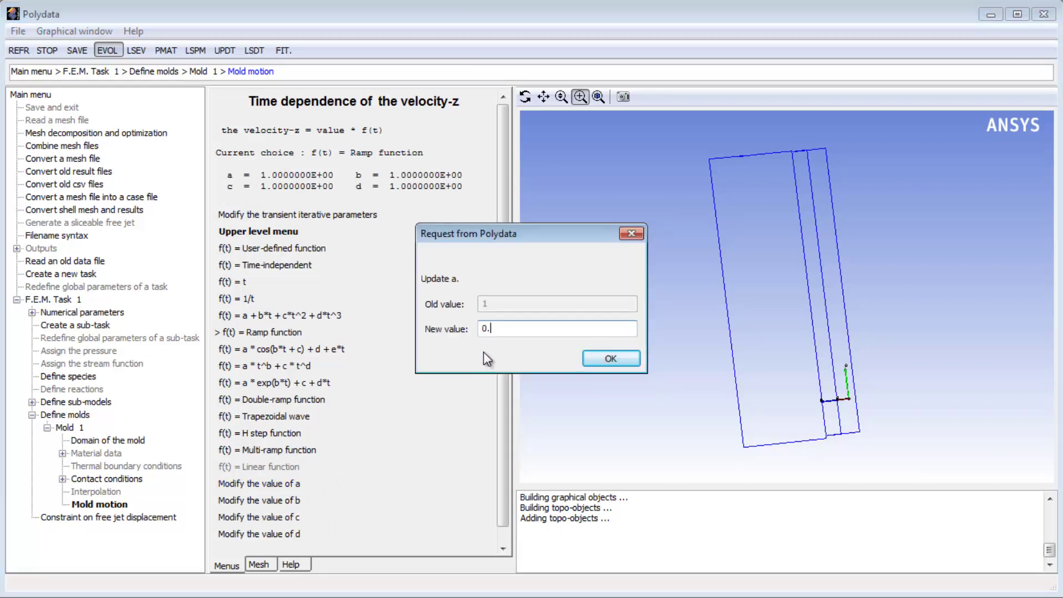
pyautogui.write('2')
pyautogui.click(609, 359)
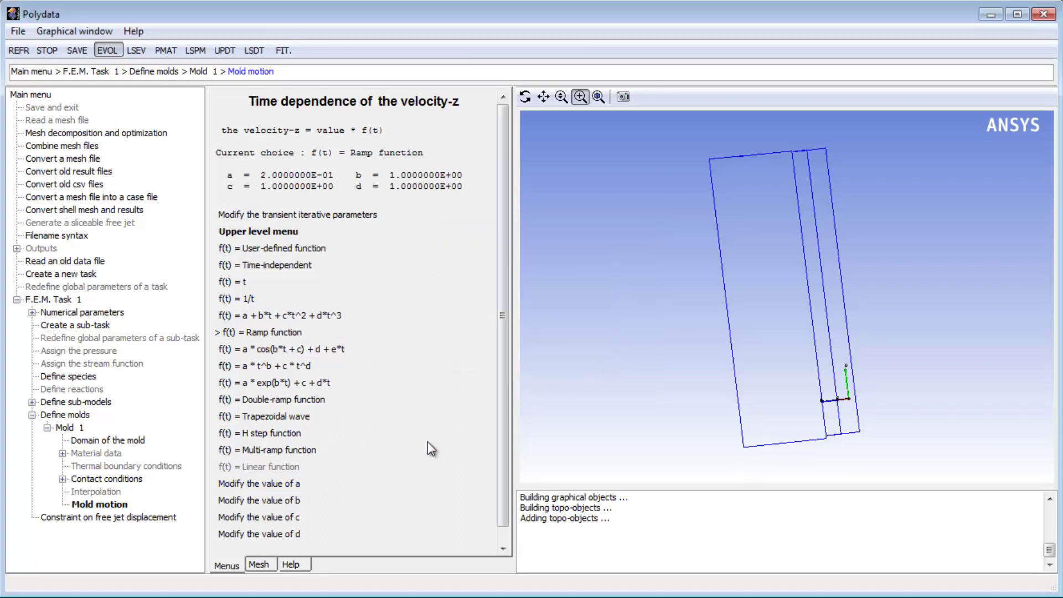
pyautogui.click(277, 501)
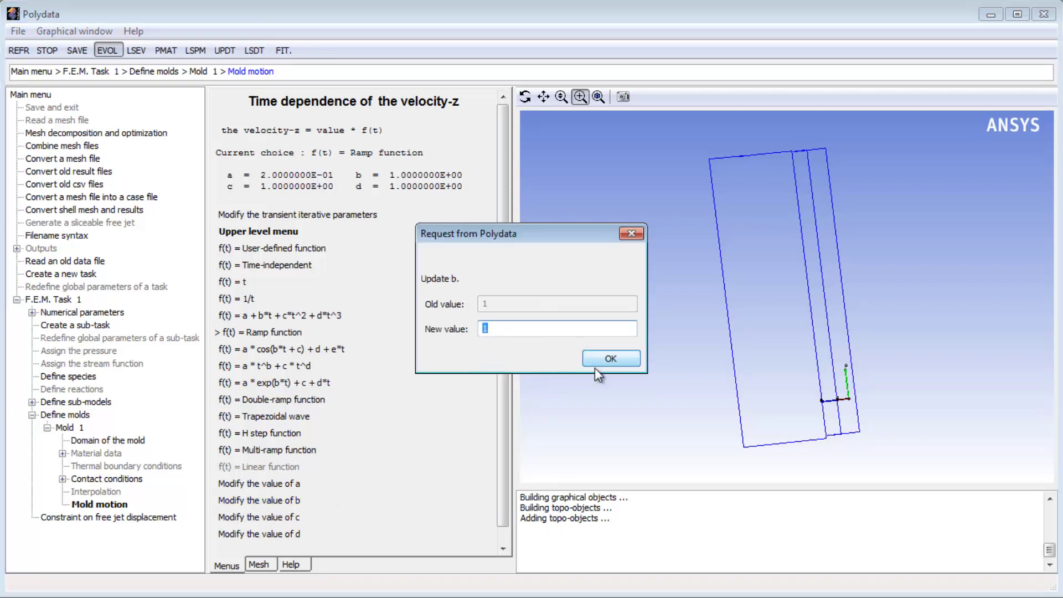
pyautogui.click(606, 359)
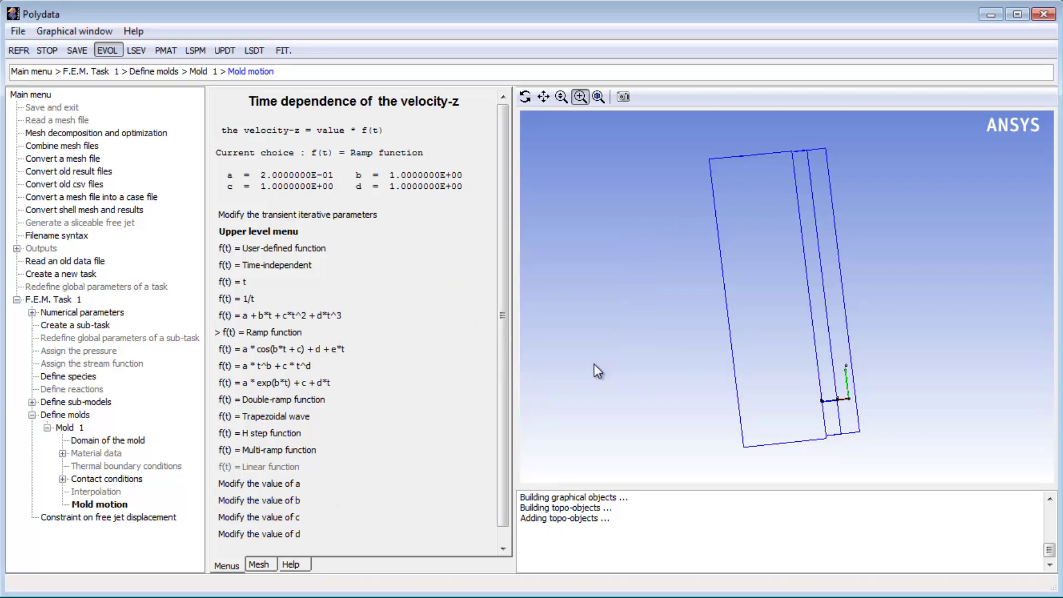
pyautogui.click(294, 517)
pyautogui.write('0.20001')
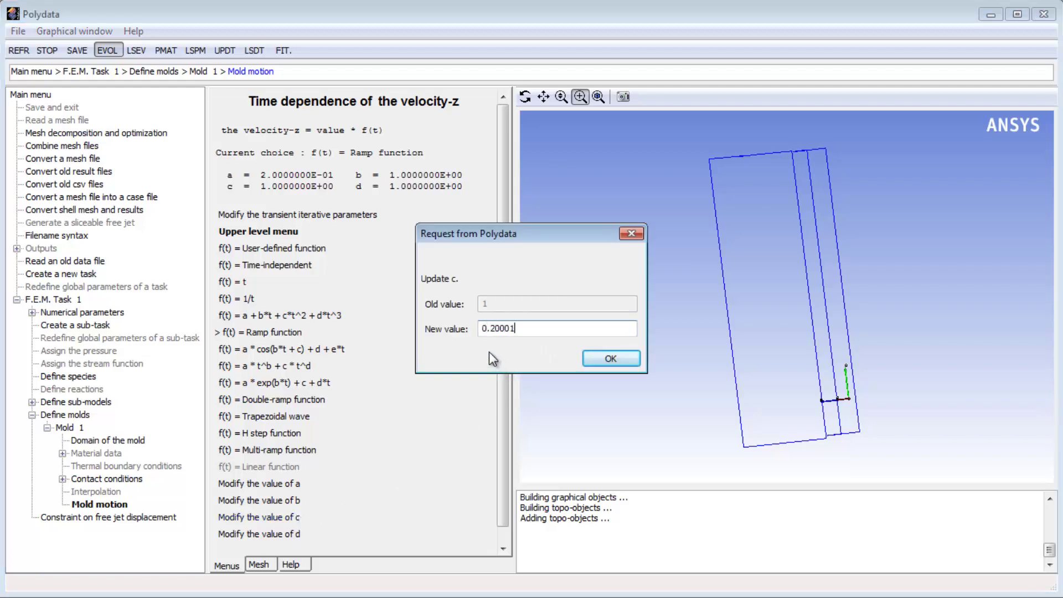
pyautogui.click(596, 360)
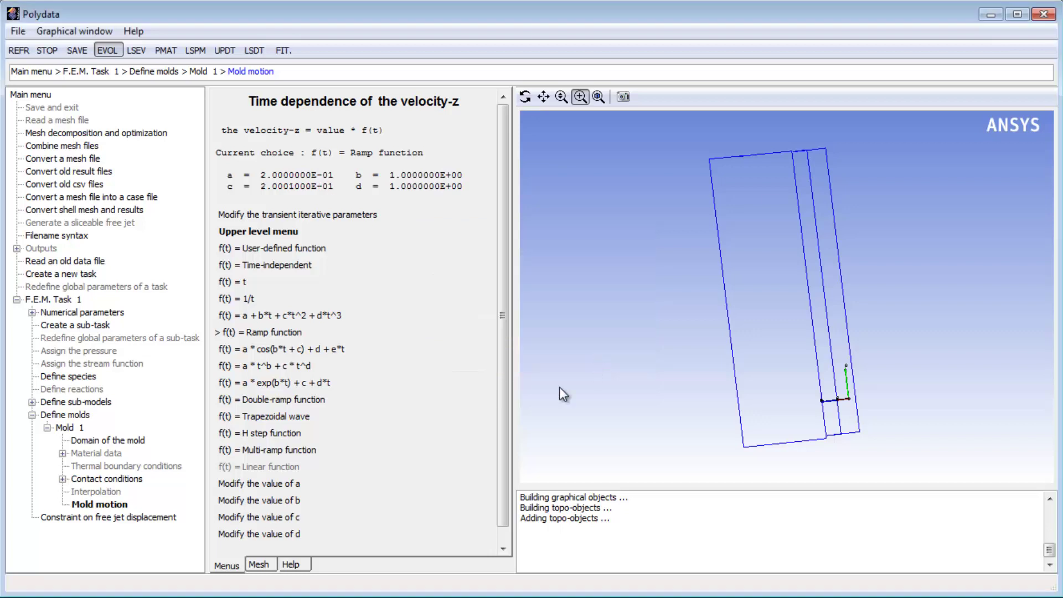
pyautogui.click(297, 535)
pyautogui.write('0')
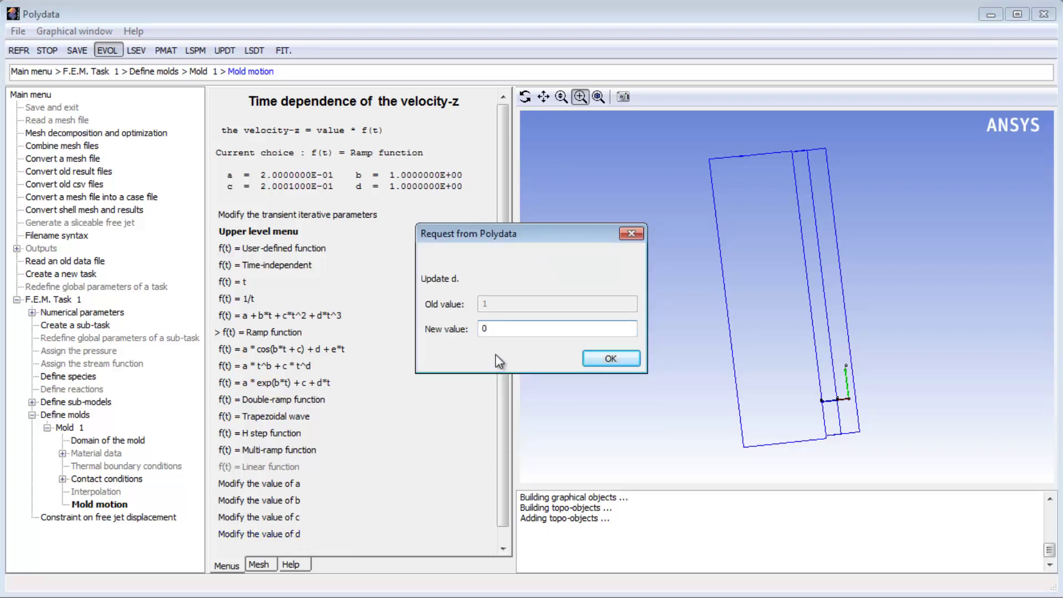
pyautogui.click(610, 360)
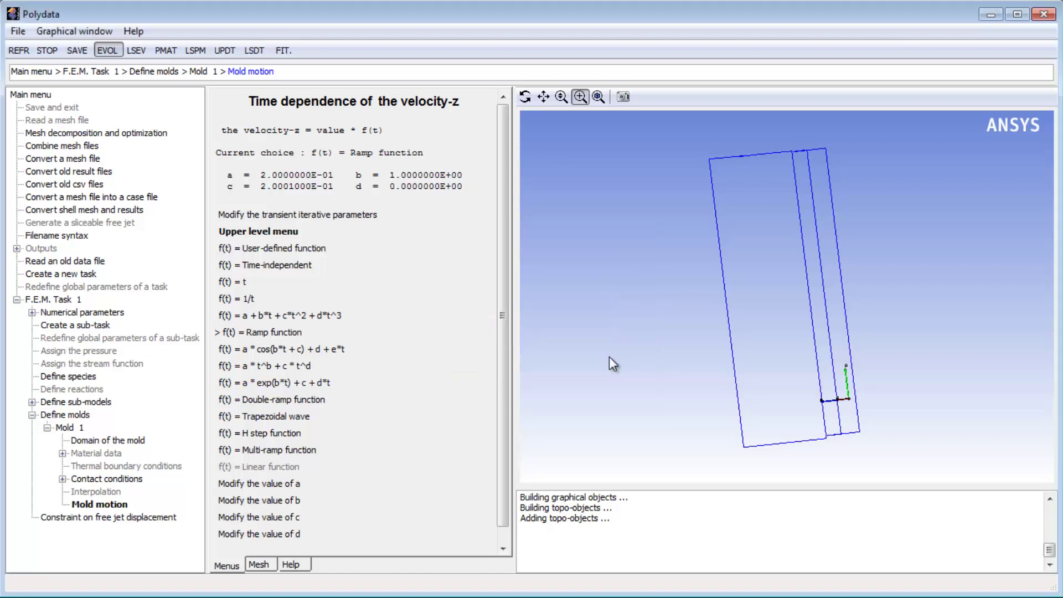
# Climb back through mold motion, Mold 1 and the molds list to F.E.M. Task 1's menu.
pyautogui.click(286, 238)
pyautogui.click(275, 215)
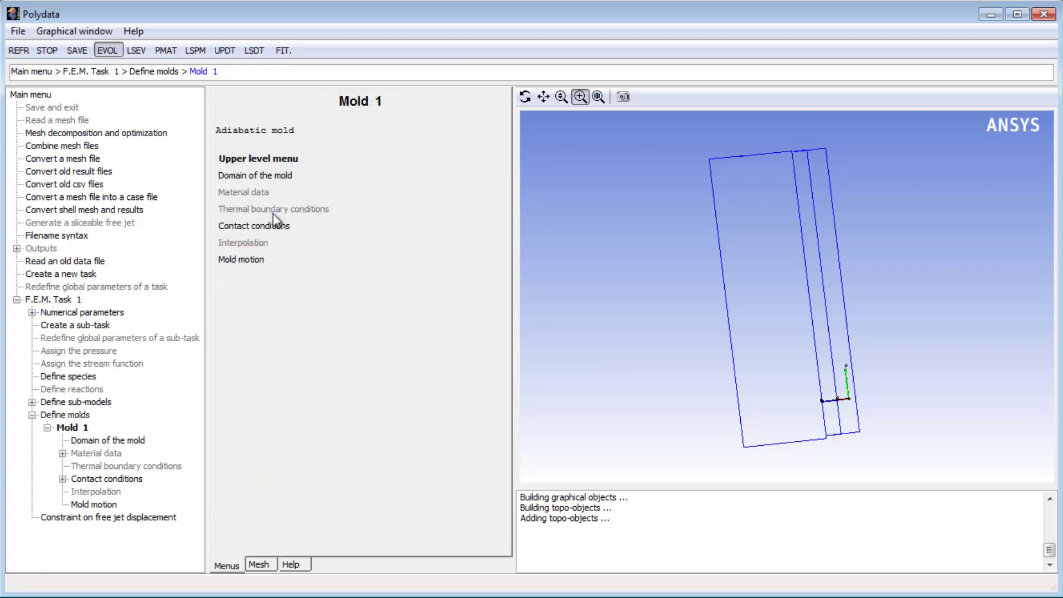
pyautogui.click(270, 162)
pyautogui.click(270, 162)
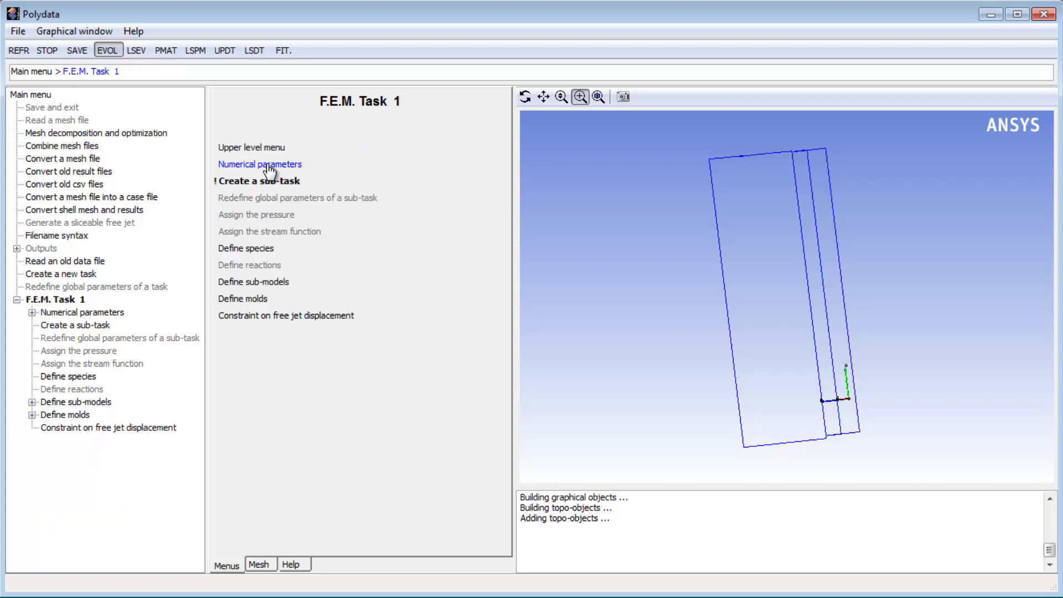